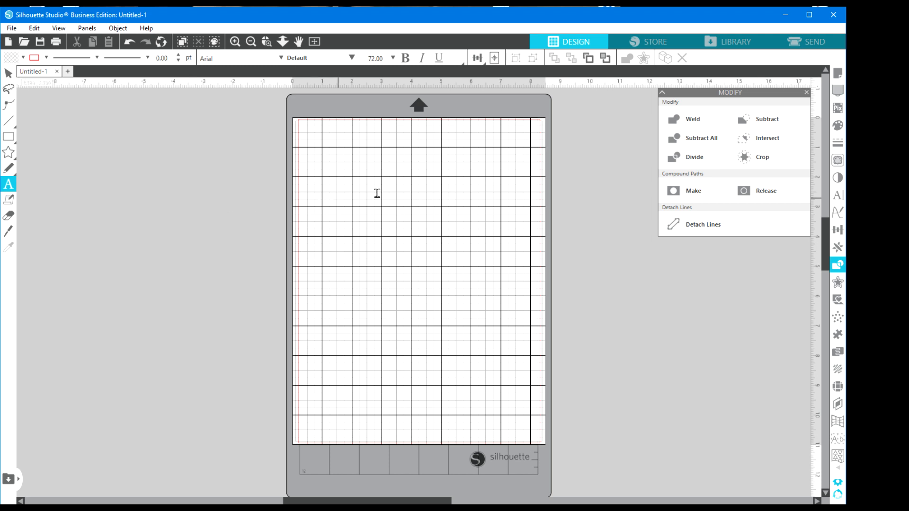
- Add the text "Welcome" near the upper edge of the page and select it as an object
{"action": "left_click", "coordinate": [327, 174]}
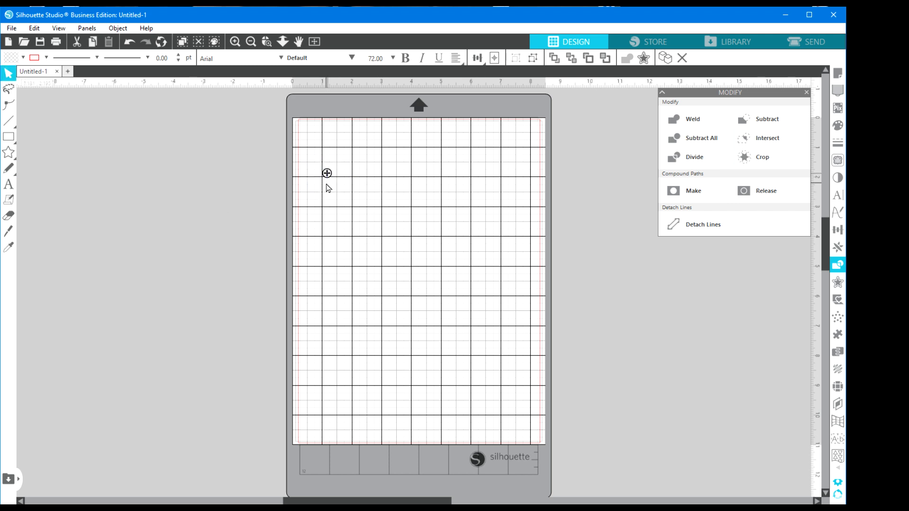
{"action": "type", "text": "Welcome"}
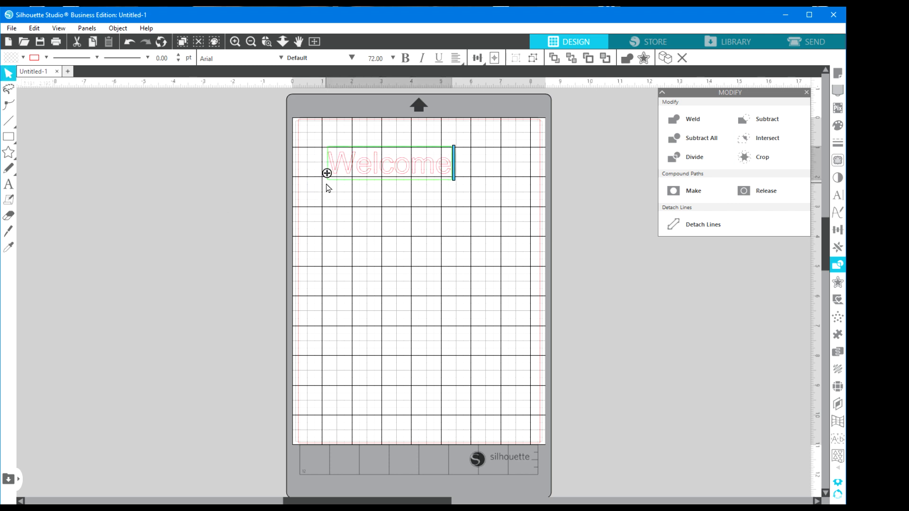
{"action": "left_click", "coordinate": [365, 226]}
{"action": "left_click", "coordinate": [365, 180]}
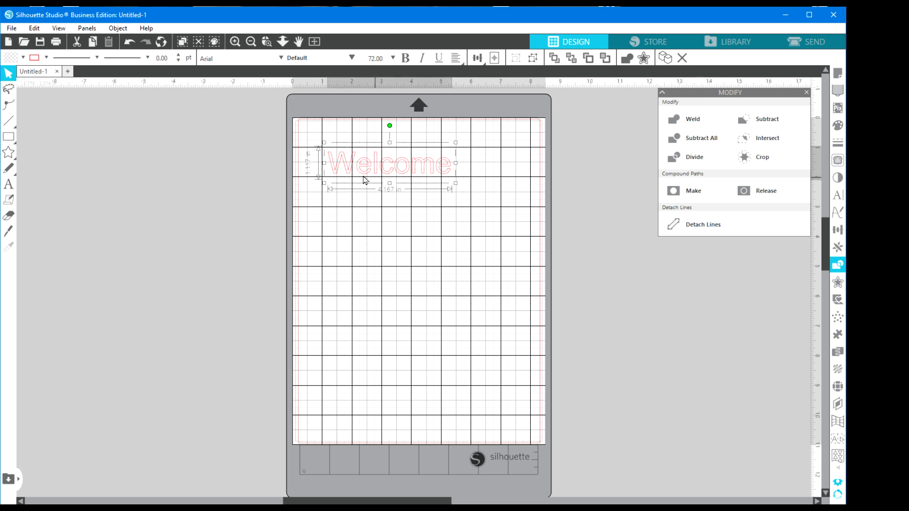
- Set the font of the Welcome text to Brush Script MT
{"action": "left_click", "coordinate": [281, 58]}
{"action": "scroll", "coordinate": [280, 124], "scroll_direction": "up", "scroll_amount": 5}
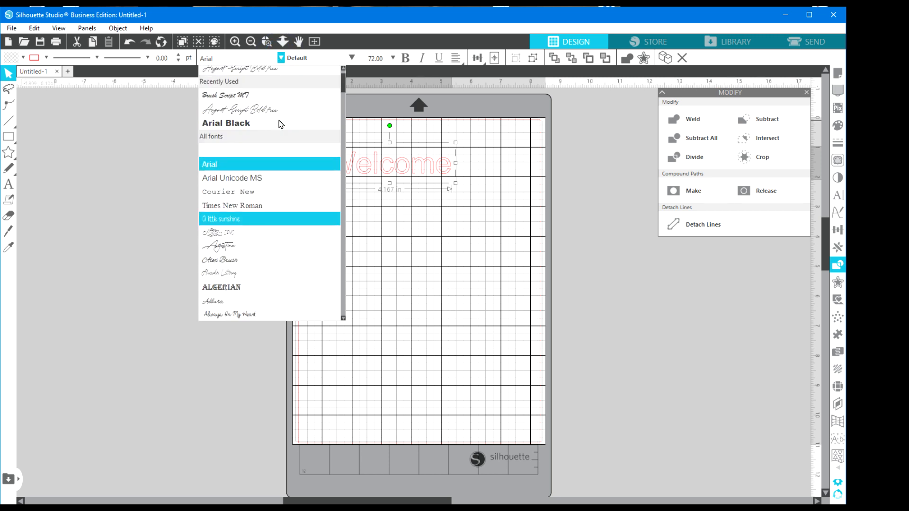
{"action": "left_click", "coordinate": [229, 142]}
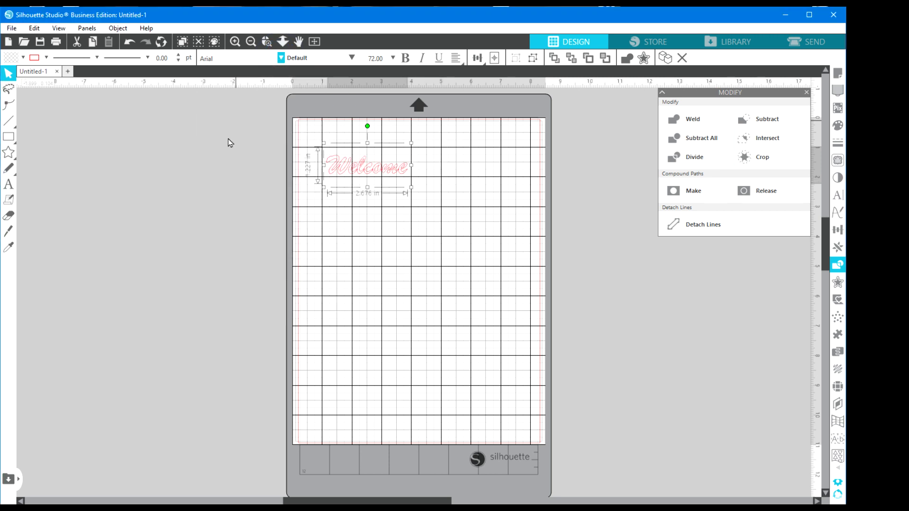
- Enlarge the Welcome text proportionally to about 7.03 in wide, nearly filling the page width
{"action": "left_click_drag", "start_coordinate": [410, 188], "coordinate": [515, 267]}
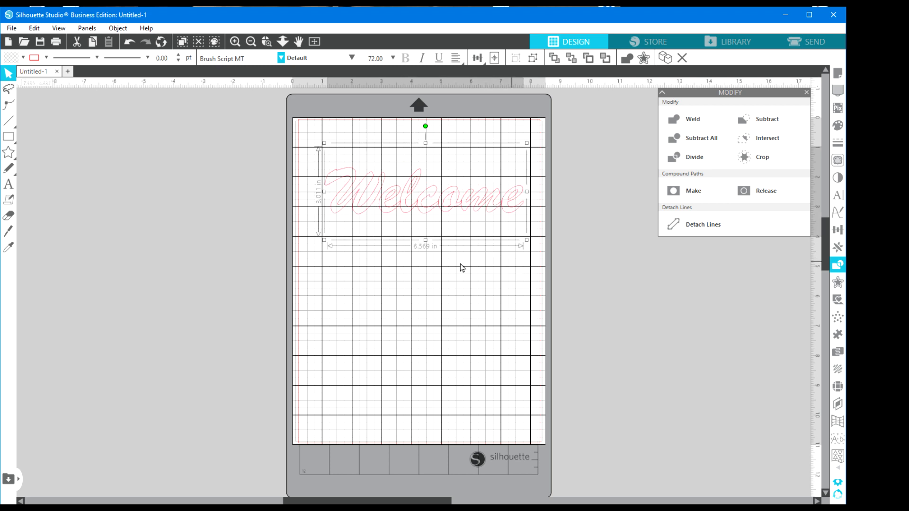
{"action": "left_click", "coordinate": [325, 240]}
{"action": "left_click", "coordinate": [360, 204]}
{"action": "left_click_drag", "start_coordinate": [322, 240], "coordinate": [310, 247]}
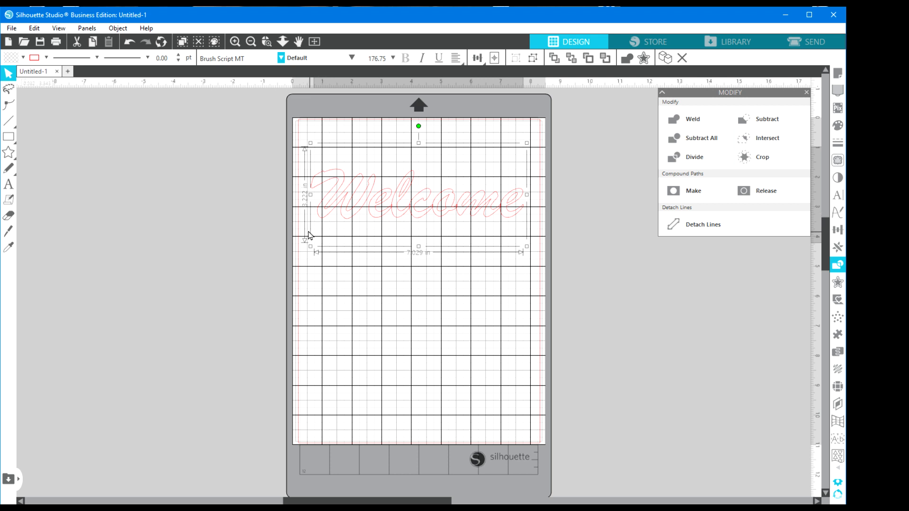
{"action": "left_click", "coordinate": [351, 281]}
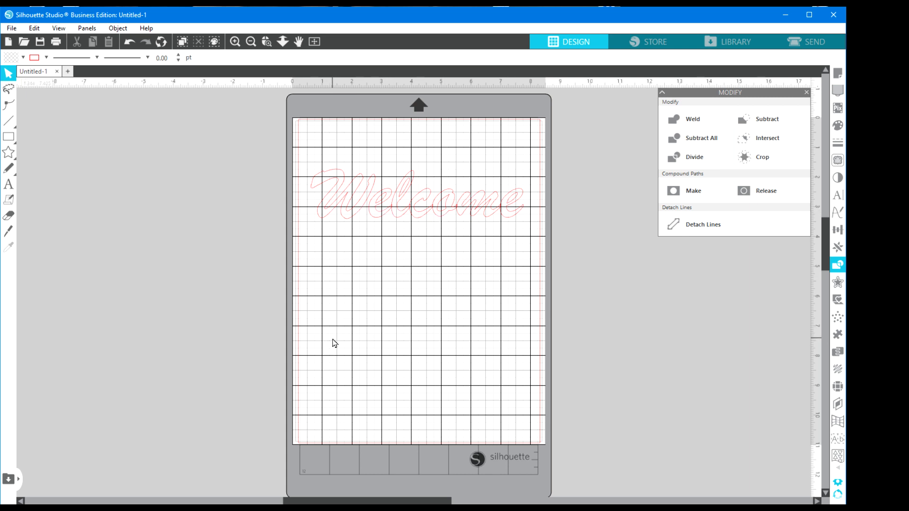
- Ungroup the Welcome text into separate letters and deselect them
{"action": "left_click", "coordinate": [346, 218]}
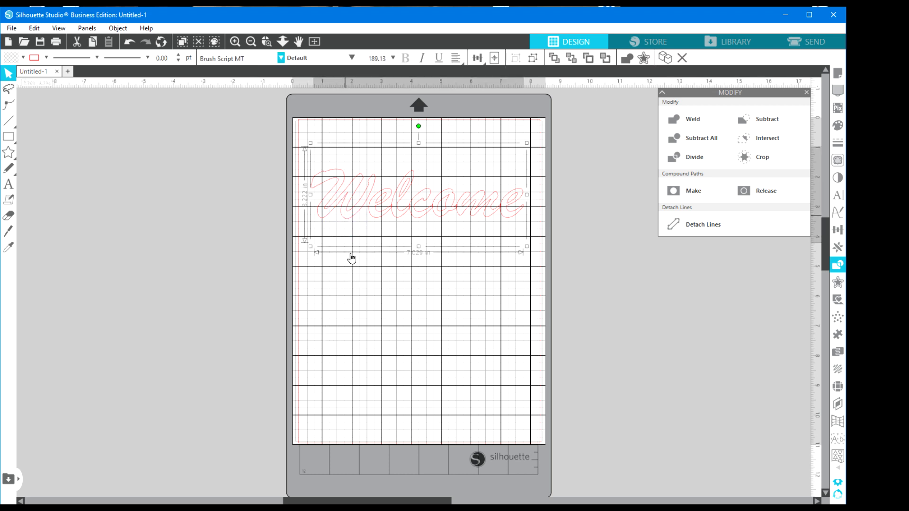
{"action": "right_click", "coordinate": [348, 218]}
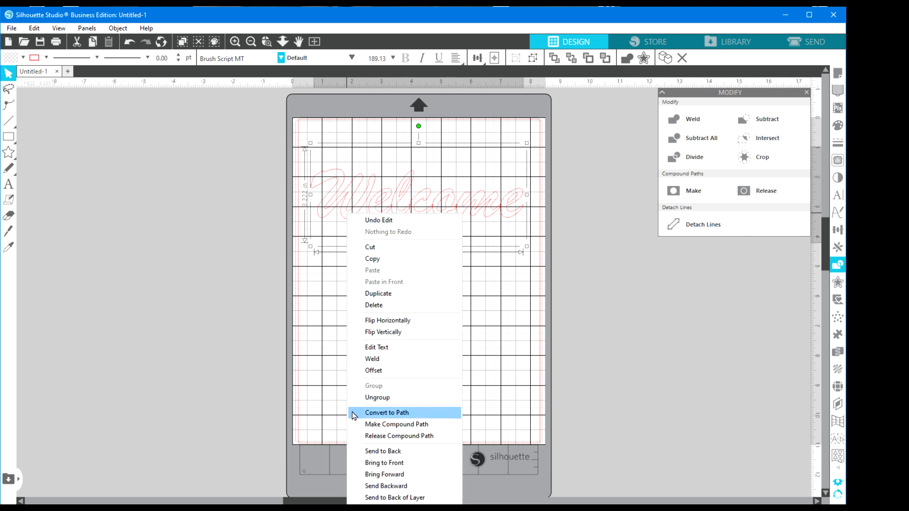
{"action": "left_click", "coordinate": [380, 398]}
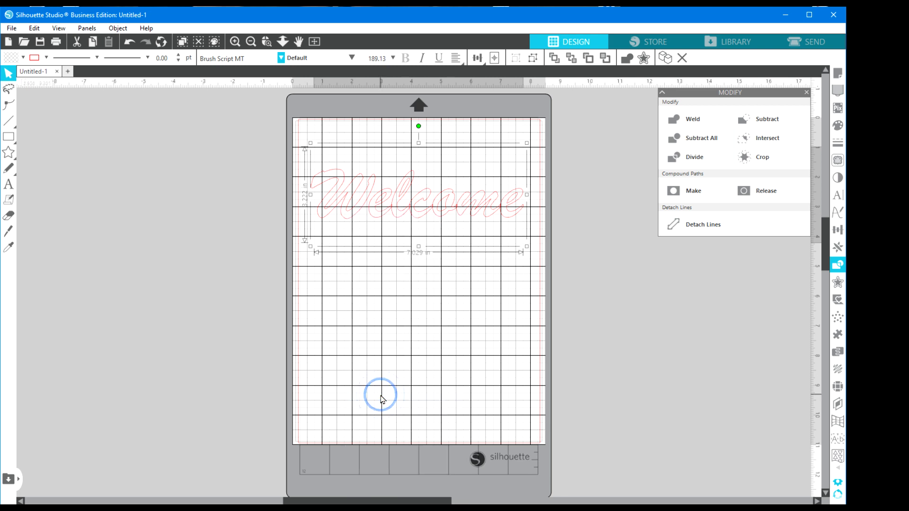
{"action": "left_click", "coordinate": [378, 322]}
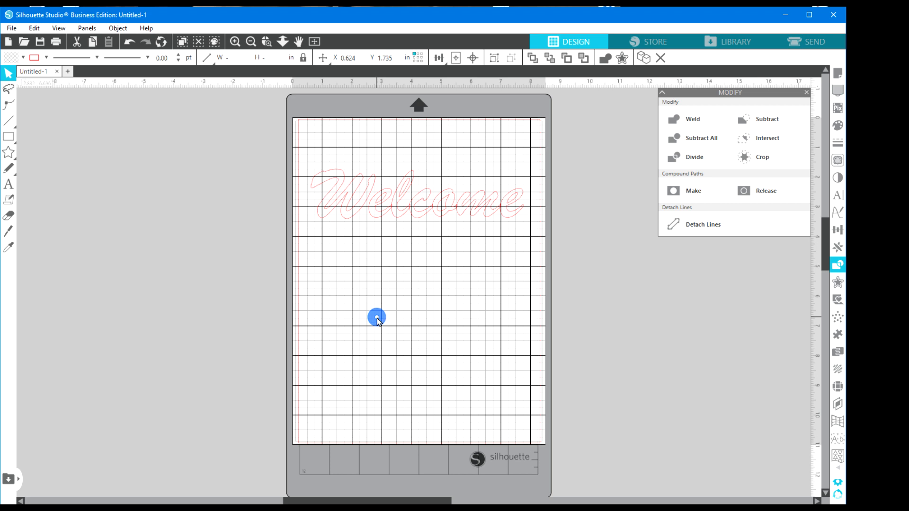
- Nudge the letter W toward the first e, to an X position of about 0.82 in, so that the two overlap
{"action": "left_click", "coordinate": [346, 222]}
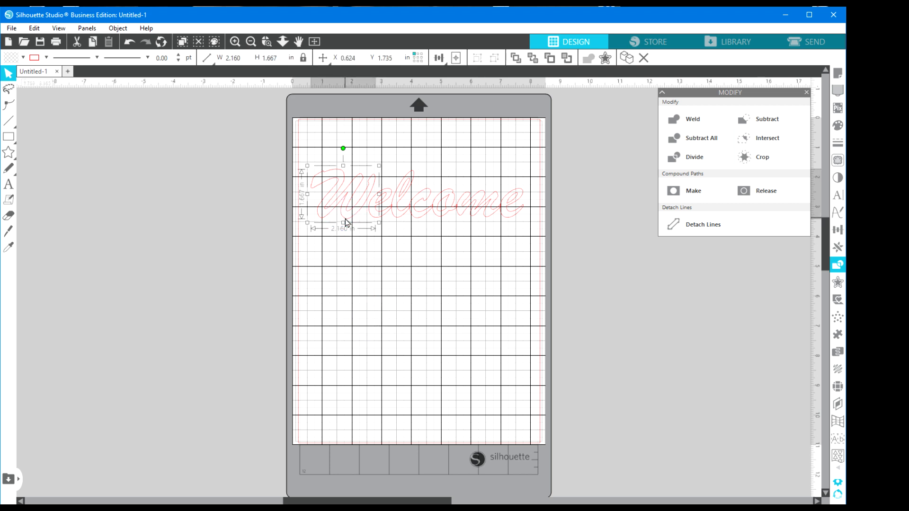
{"action": "key", "text": "Right"}
{"action": "key", "text": "Right"}
{"action": "key", "text": "Right"}
{"action": "key", "text": "Right"}
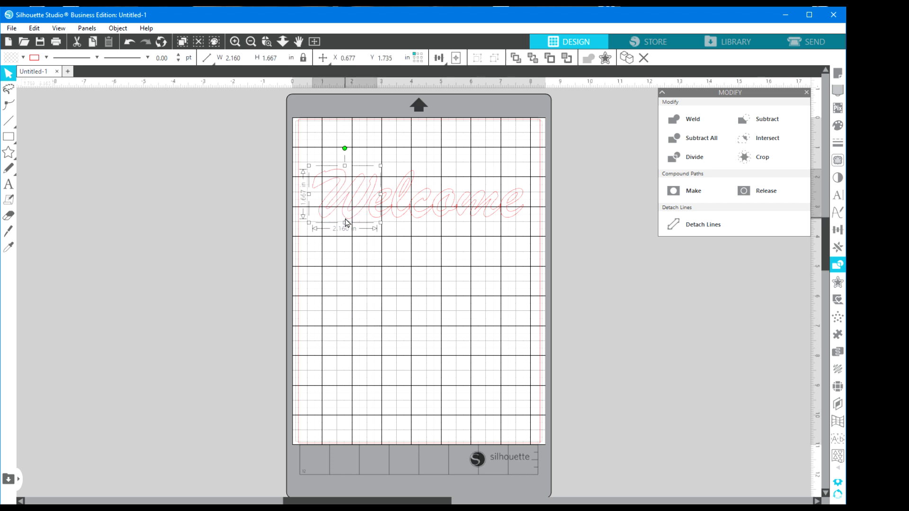
{"action": "key", "text": "Right"}
{"action": "key", "text": "Right"}
{"action": "key", "text": "Right"}
{"action": "key", "text": "Right"}
{"action": "key", "text": "Right"}
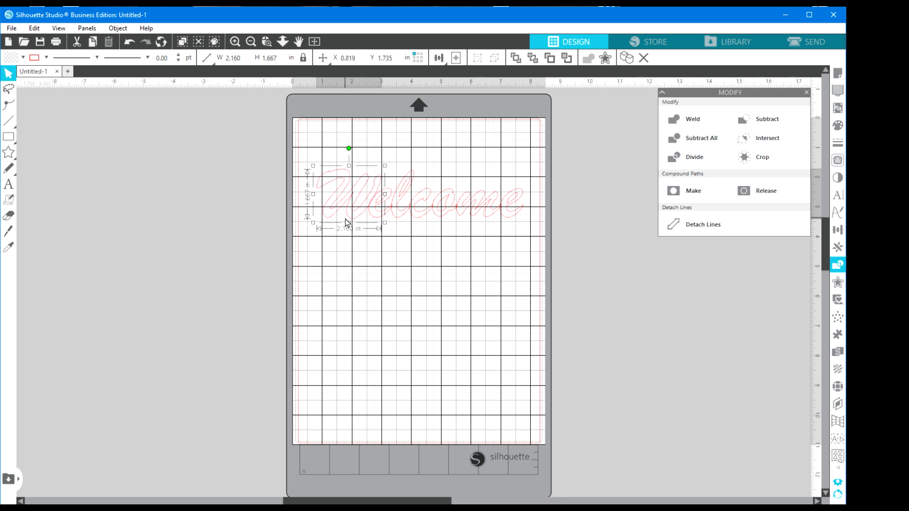
{"action": "left_click", "coordinate": [325, 266]}
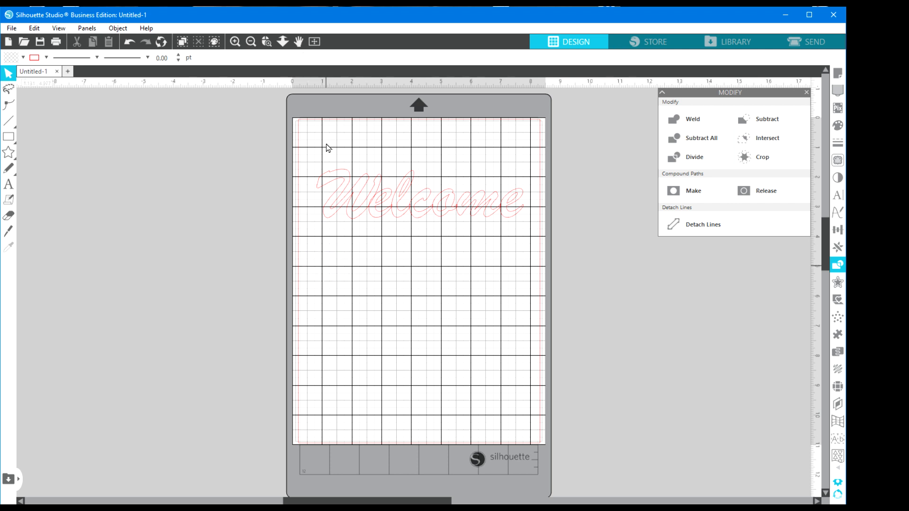
- Select all letters of Welcome and weld them into one shape
{"action": "left_click_drag", "start_coordinate": [305, 149], "coordinate": [527, 257]}
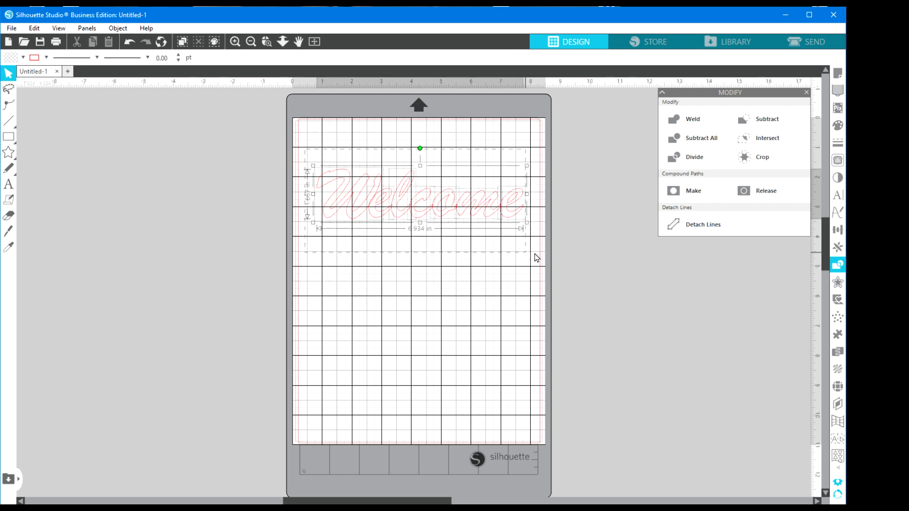
{"action": "right_click", "coordinate": [375, 218]}
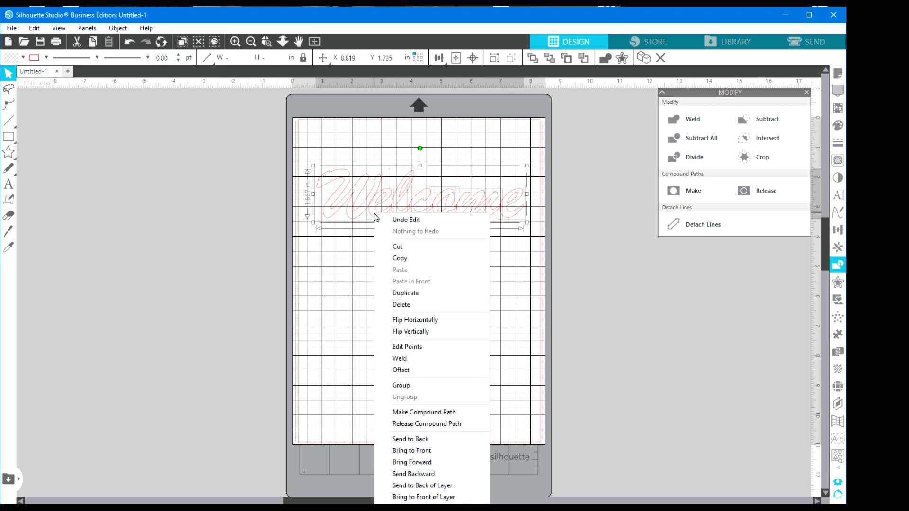
{"action": "left_click", "coordinate": [396, 358]}
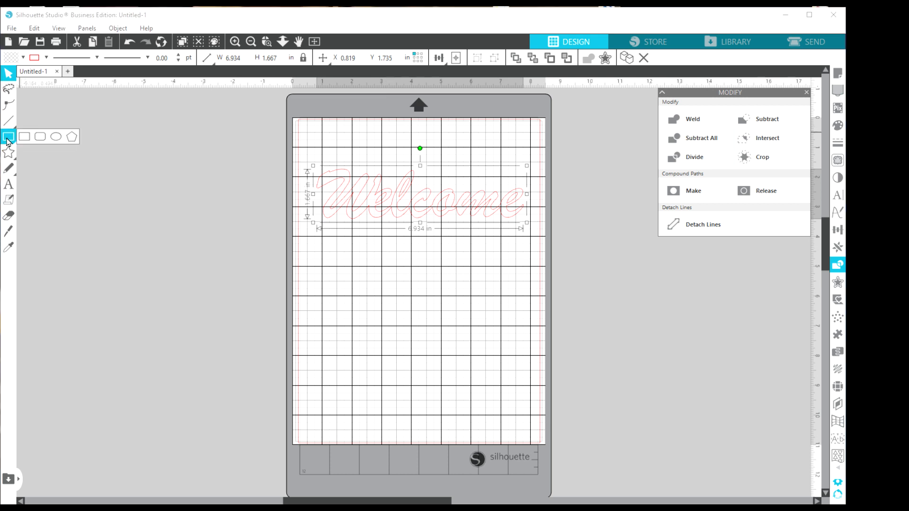
- Draw a rectangle about 7.69 in wide and 2.82 in high around the Welcome lettering
{"action": "left_click", "coordinate": [25, 137]}
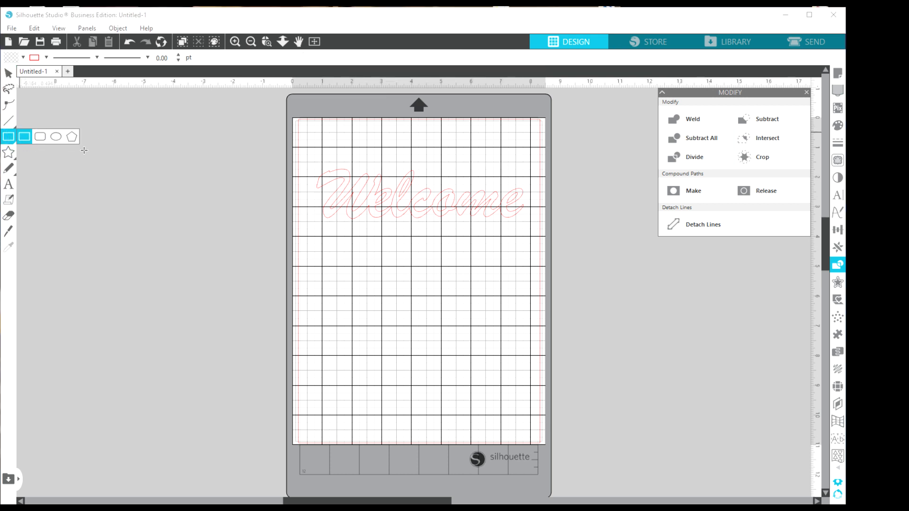
{"action": "mouse_move", "coordinate": [305, 158]}
{"action": "left_mouse_down"}
{"action": "mouse_move", "coordinate": [410, 223]}
{"action": "mouse_move", "coordinate": [537, 246]}
{"action": "left_mouse_up"}
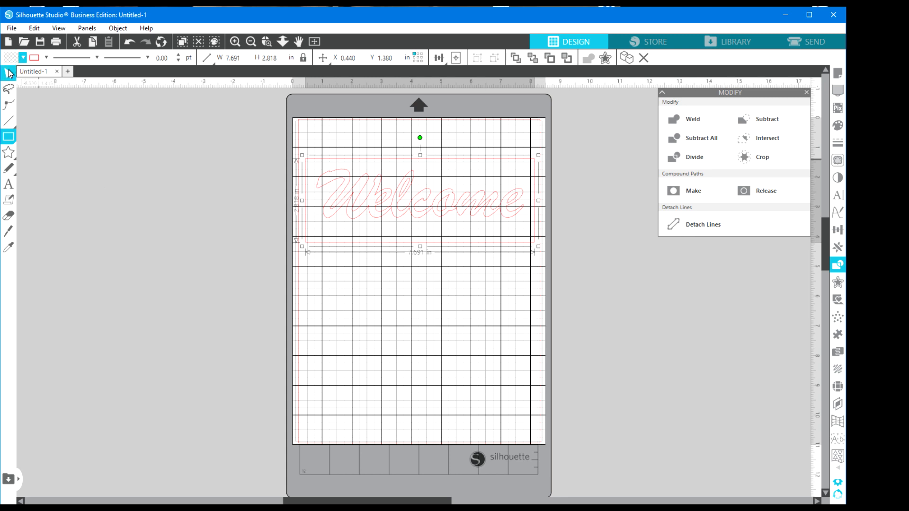
{"action": "left_click", "coordinate": [7, 75]}
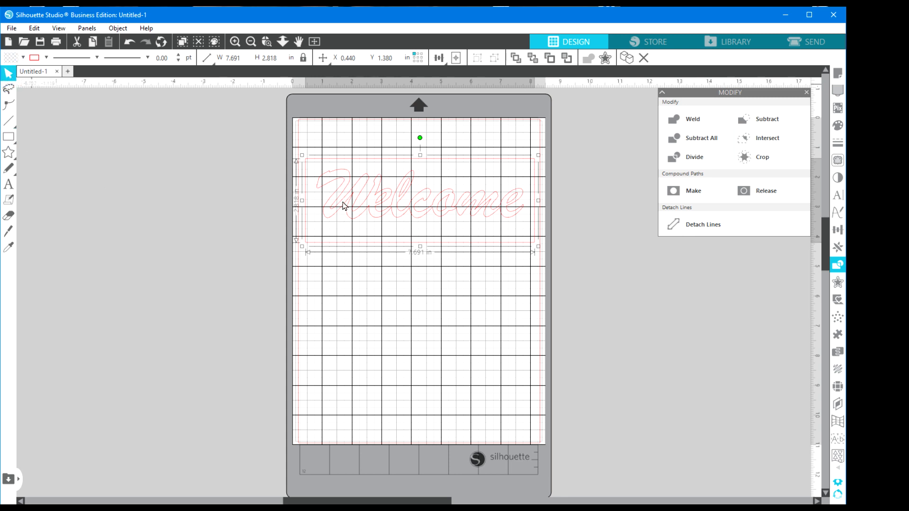
- Fill the welded Welcome lettering with red
{"action": "left_click", "coordinate": [349, 178]}
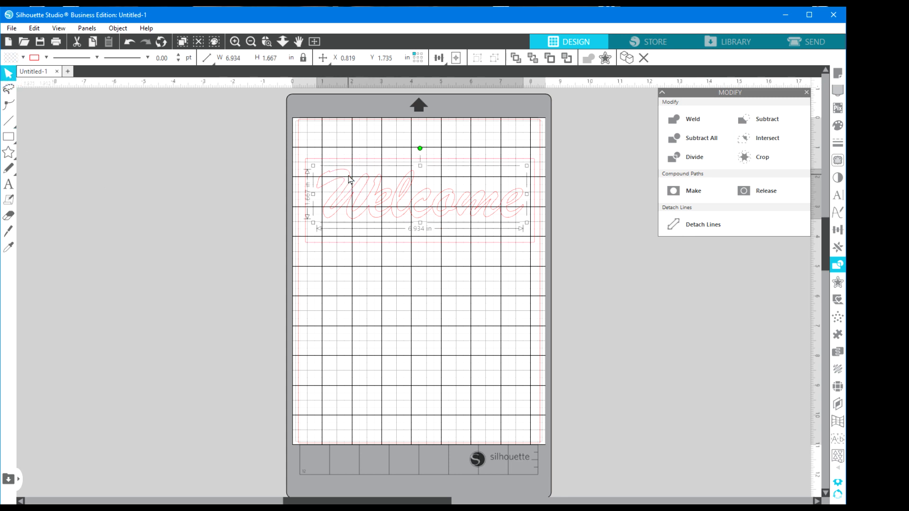
{"action": "left_click", "coordinate": [22, 58]}
{"action": "left_click", "coordinate": [21, 73]}
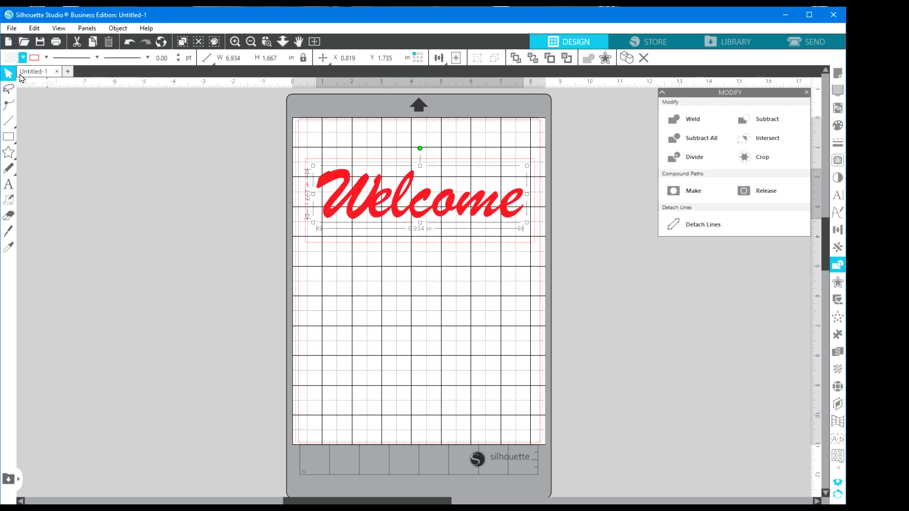
- Fill the rectangle with pale yellow and send it to the back, behind the Welcome lettering
{"action": "left_click", "coordinate": [309, 159]}
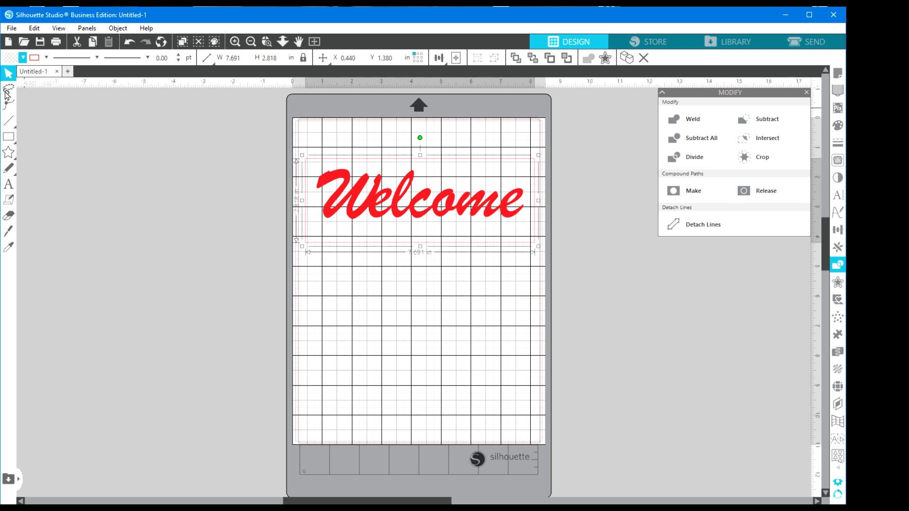
{"action": "left_click", "coordinate": [22, 58]}
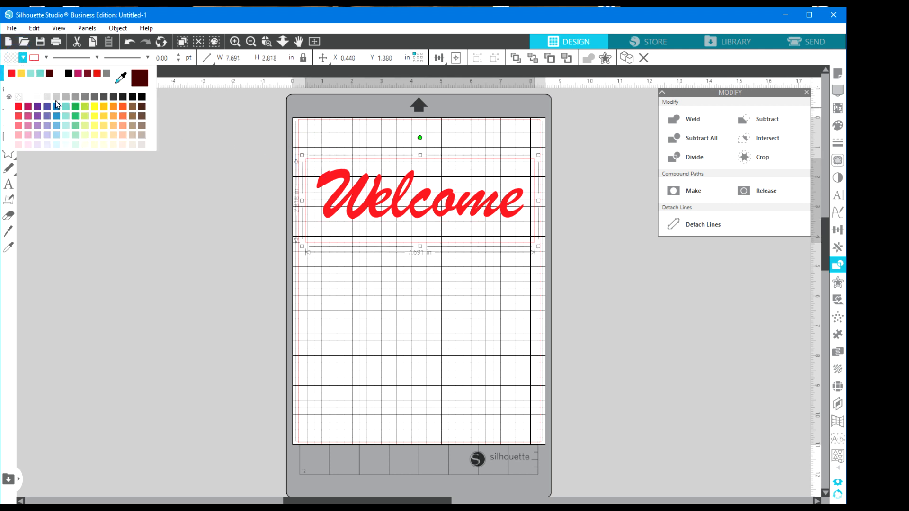
{"action": "left_click", "coordinate": [104, 136]}
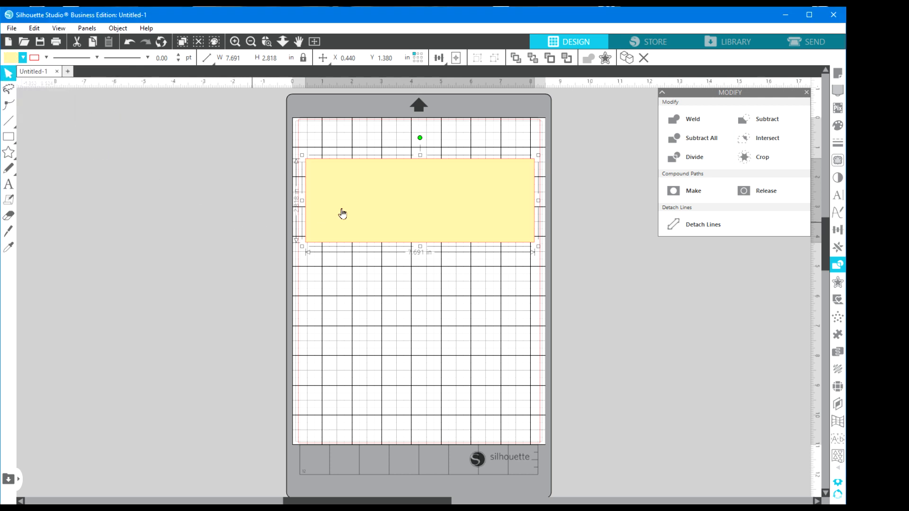
{"action": "right_click", "coordinate": [384, 214]}
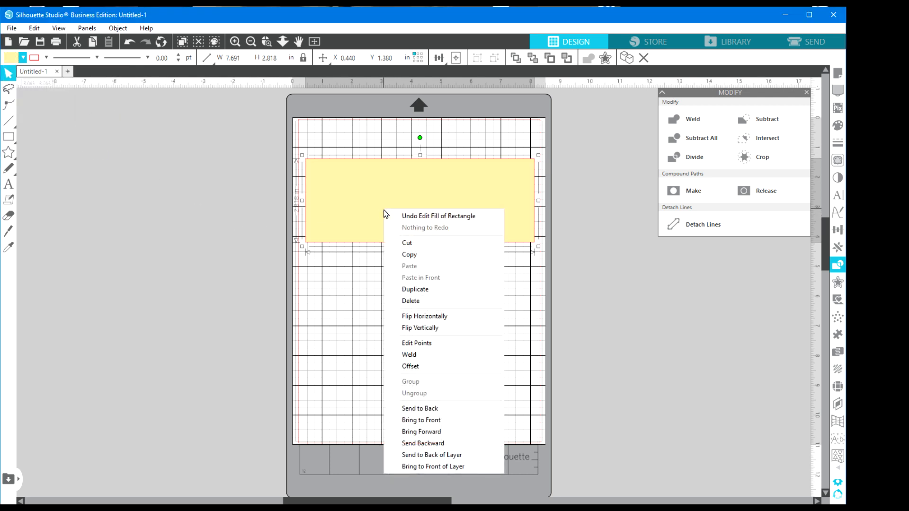
{"action": "left_click", "coordinate": [413, 410]}
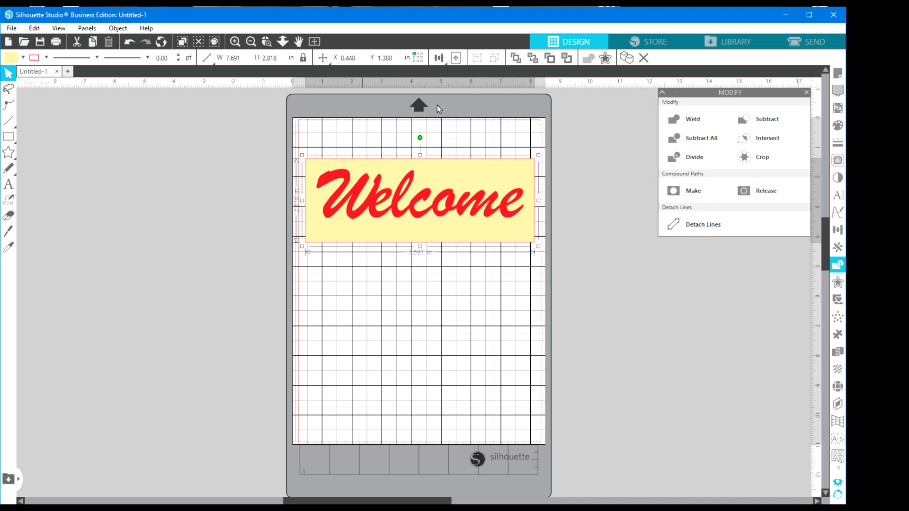
- Select the rectangle and the Welcome lettering together and center them on each other
{"action": "left_click", "coordinate": [299, 137]}
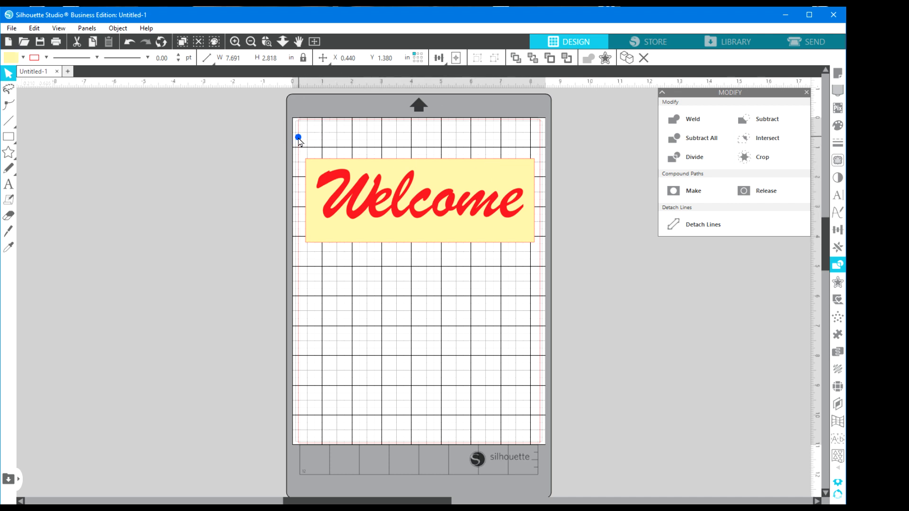
{"action": "left_click_drag", "start_coordinate": [299, 138], "coordinate": [491, 308]}
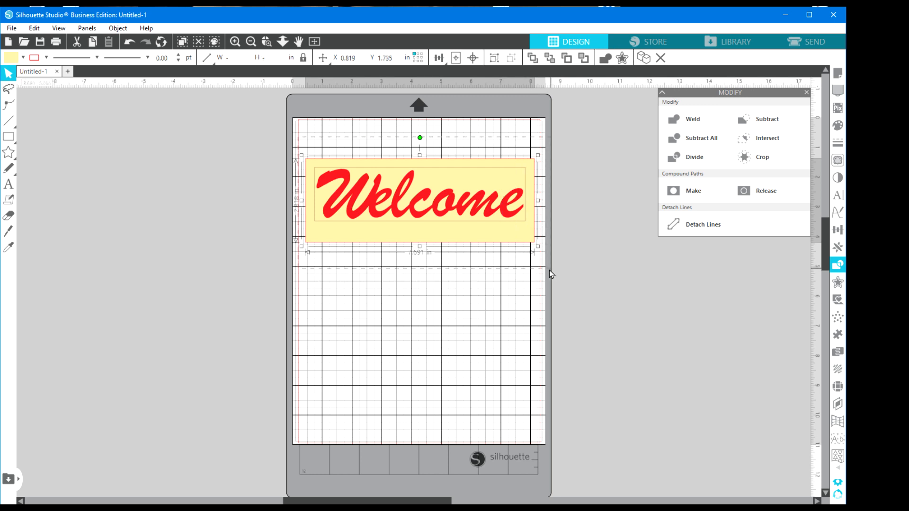
{"action": "left_click", "coordinate": [473, 59]}
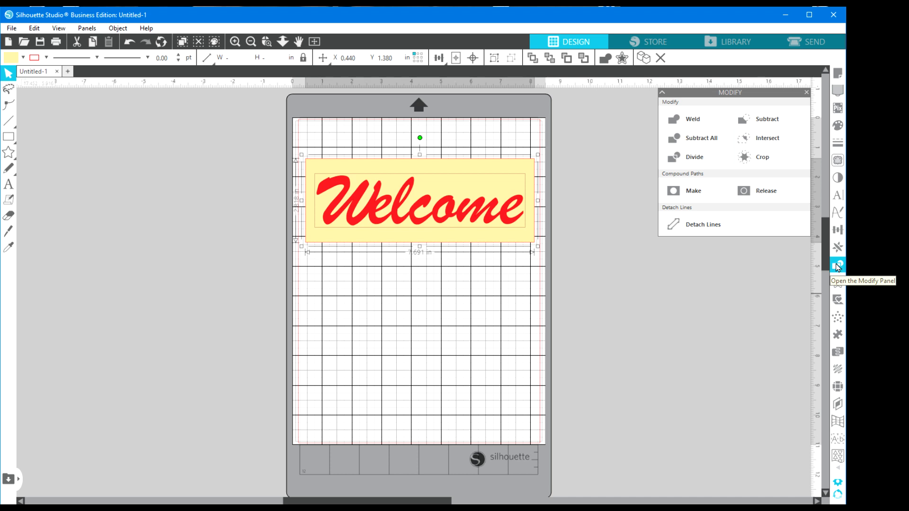
- Cut the Welcome lettering out of the yellow rectangle while keeping the red word, and move the cut rectangle below it
{"action": "left_click", "coordinate": [696, 141]}
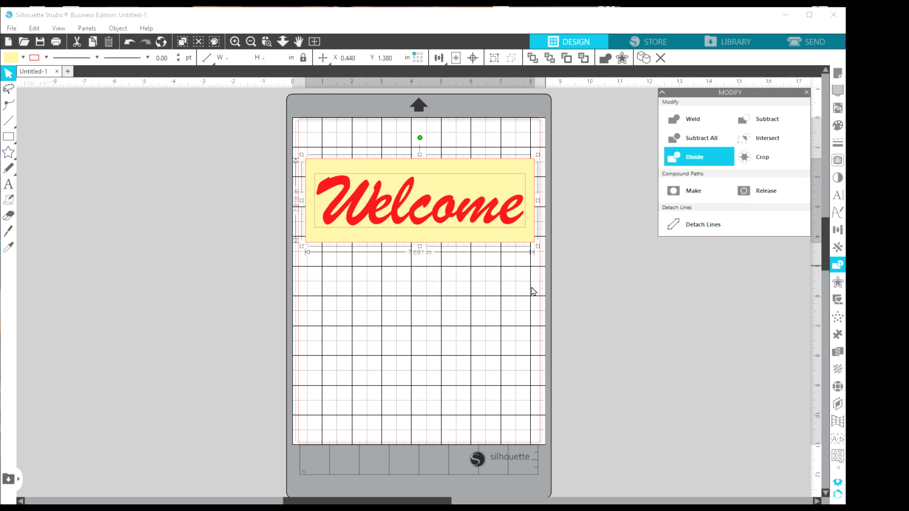
{"action": "left_click", "coordinate": [438, 324]}
{"action": "left_click", "coordinate": [454, 234]}
{"action": "left_click_drag", "start_coordinate": [454, 235], "coordinate": [449, 340]}
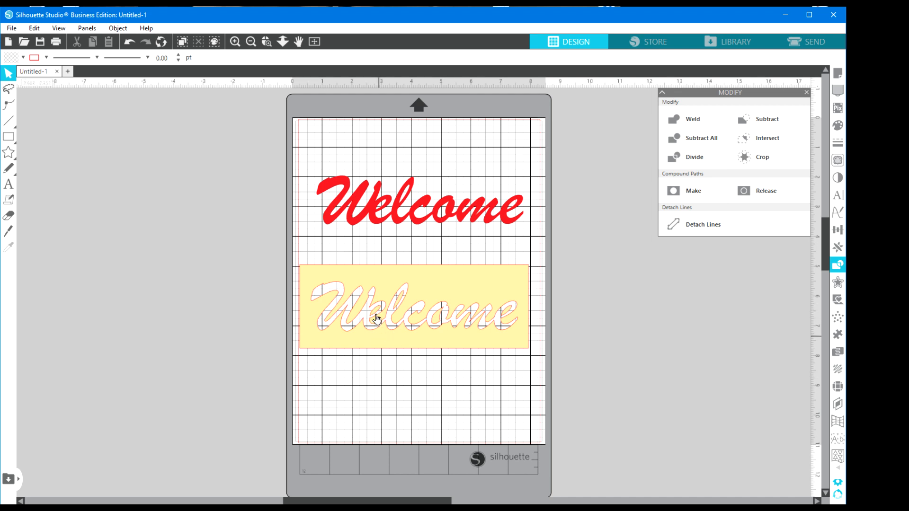
- Release the compound path of the cut-out yellow rectangle and shift the released rectangle slightly
{"action": "right_click", "coordinate": [381, 335]}
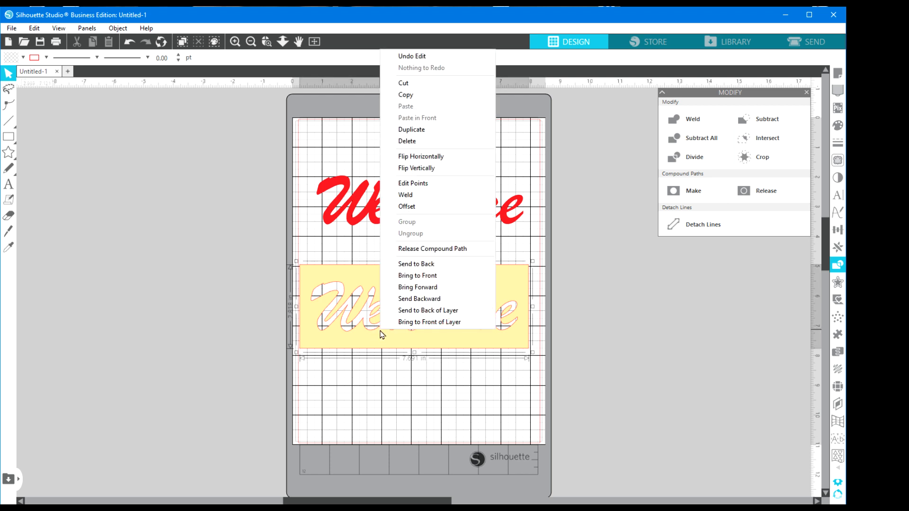
{"action": "left_click", "coordinate": [418, 249]}
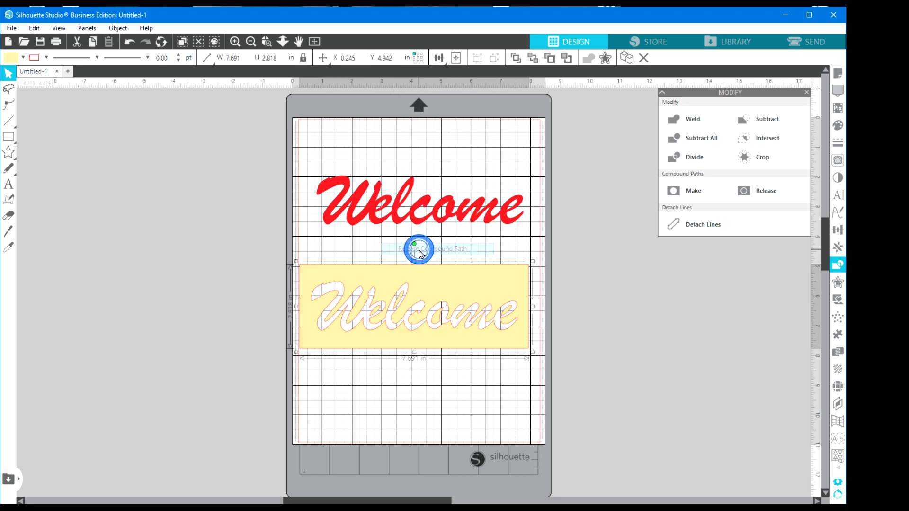
{"action": "left_click", "coordinate": [381, 406]}
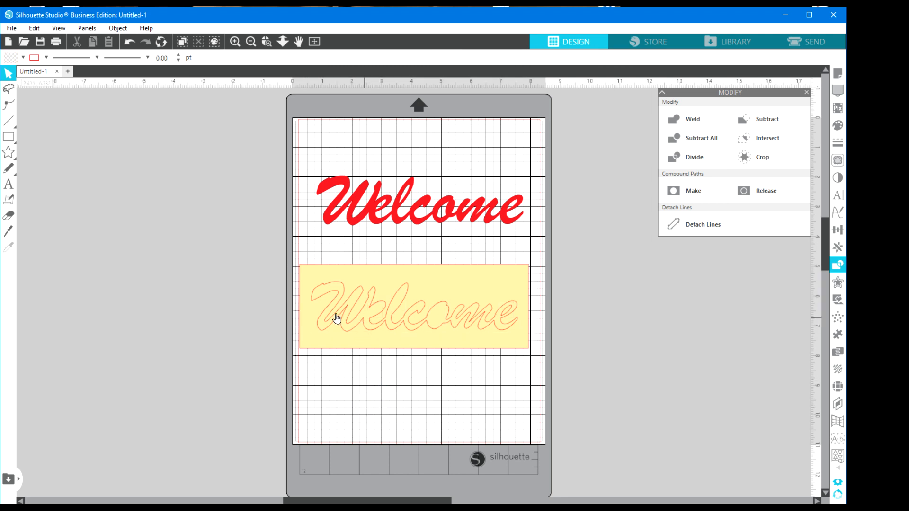
{"action": "left_click", "coordinate": [360, 312]}
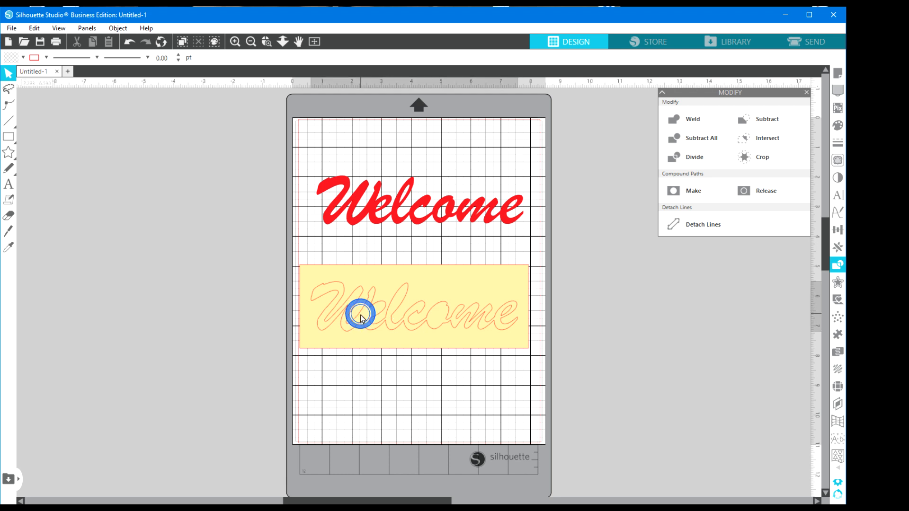
{"action": "mouse_move", "coordinate": [374, 325]}
{"action": "left_mouse_down"}
{"action": "mouse_move", "coordinate": [359, 418]}
{"action": "mouse_move", "coordinate": [367, 420]}
{"action": "mouse_move", "coordinate": [380, 320]}
{"action": "mouse_move", "coordinate": [373, 334]}
{"action": "mouse_move", "coordinate": [365, 312]}
{"action": "left_mouse_up"}
- Subtract all the overlapping shapes of the released rectangle and lettering, and move the resulting pieces apart
{"action": "left_click_drag", "start_coordinate": [300, 251], "coordinate": [539, 389]}
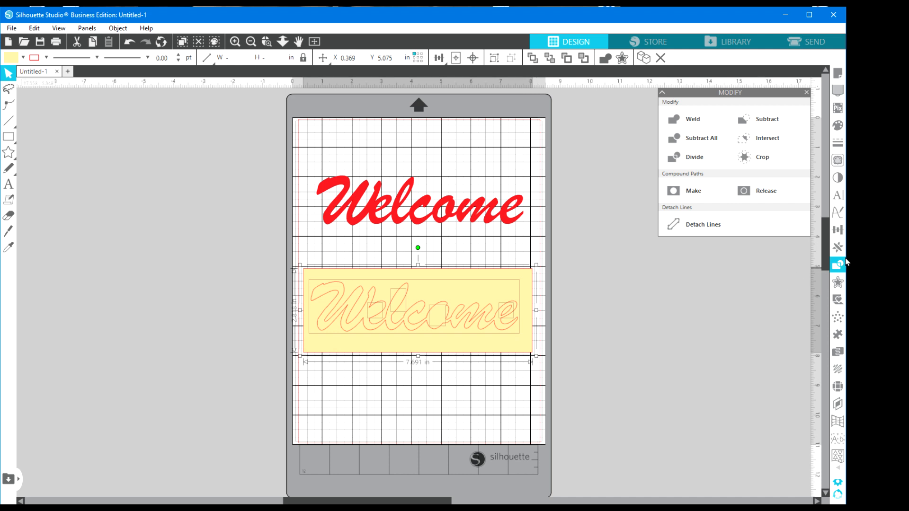
{"action": "left_click", "coordinate": [690, 138]}
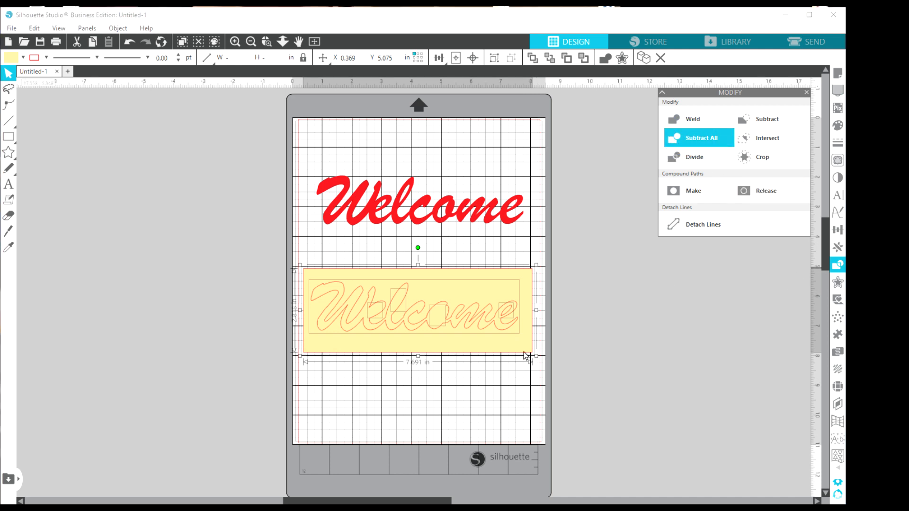
{"action": "left_click", "coordinate": [478, 274]}
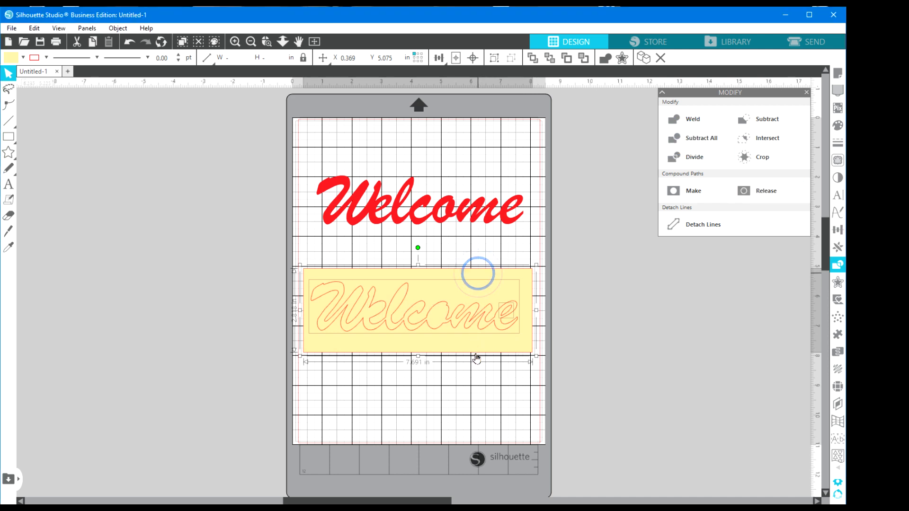
{"action": "mouse_move", "coordinate": [478, 272]}
{"action": "left_mouse_down"}
{"action": "mouse_move", "coordinate": [477, 368]}
{"action": "mouse_move", "coordinate": [466, 260]}
{"action": "left_mouse_up"}
{"action": "left_click", "coordinate": [491, 294]}
{"action": "left_click", "coordinate": [542, 477]}
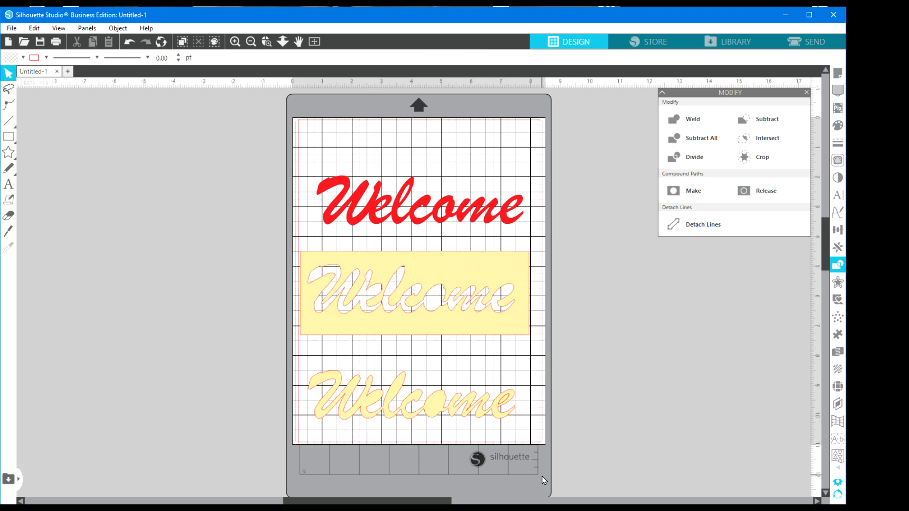
- Undo the subtractions, moves, centering and color fills back to the unfilled rectangle and lettering
{"action": "left_click", "coordinate": [129, 43]}
{"action": "left_click", "coordinate": [129, 43]}
{"action": "left_click", "coordinate": [129, 44]}
{"action": "left_click", "coordinate": [128, 44]}
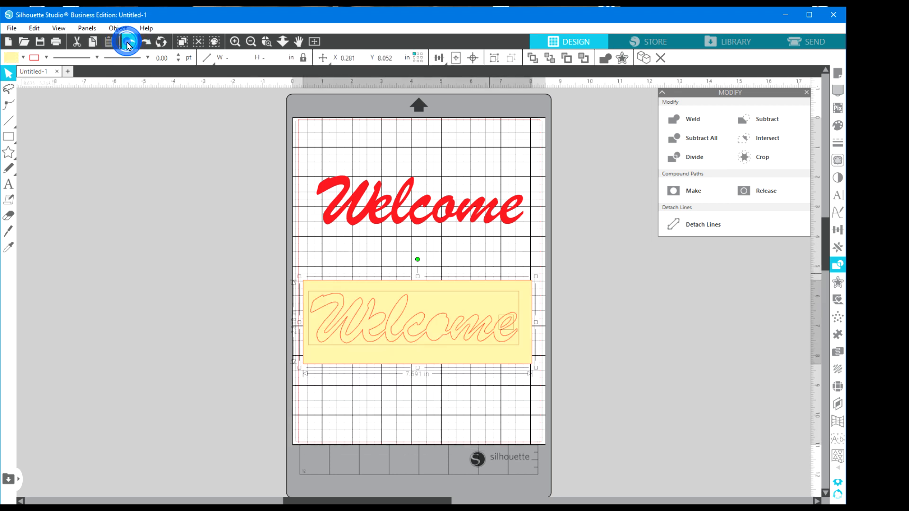
{"action": "left_click", "coordinate": [129, 44]}
{"action": "left_click", "coordinate": [129, 44]}
{"action": "left_click", "coordinate": [128, 44]}
{"action": "left_click", "coordinate": [129, 43]}
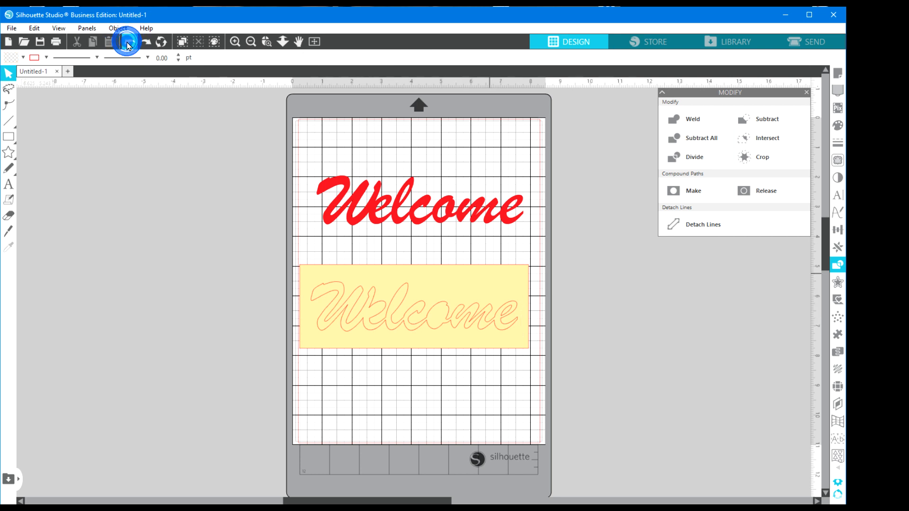
{"action": "left_click", "coordinate": [129, 43]}
{"action": "left_click", "coordinate": [129, 43]}
{"action": "left_click", "coordinate": [129, 44]}
{"action": "left_click", "coordinate": [129, 43]}
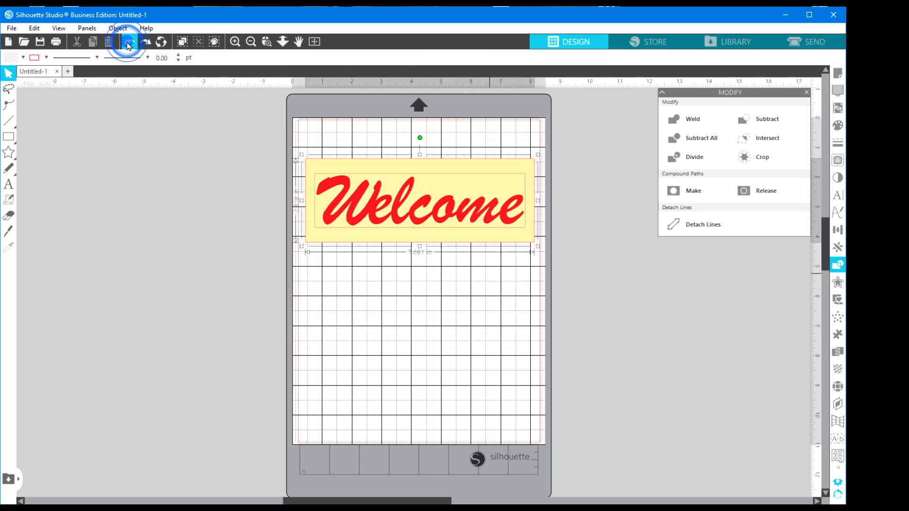
{"action": "left_click", "coordinate": [129, 43]}
{"action": "left_click", "coordinate": [129, 45]}
{"action": "left_click", "coordinate": [129, 45]}
{"action": "left_click", "coordinate": [129, 45]}
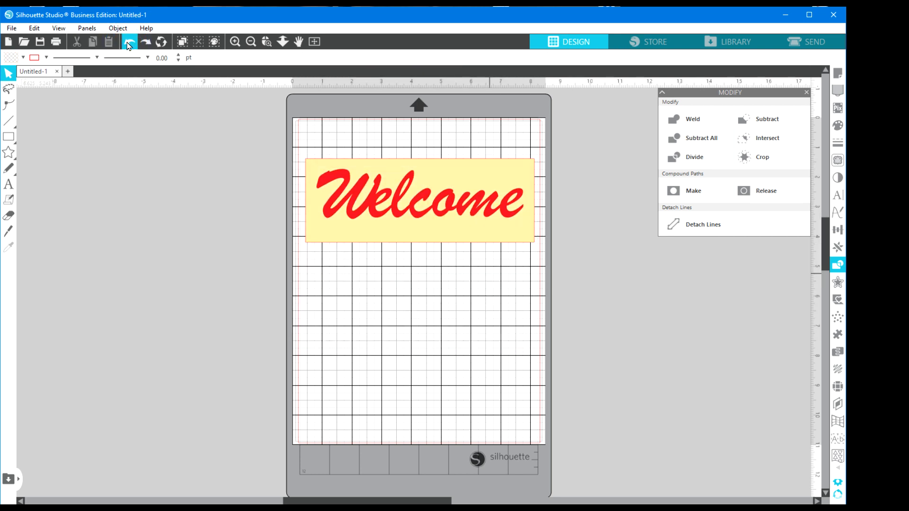
{"action": "left_click", "coordinate": [129, 45]}
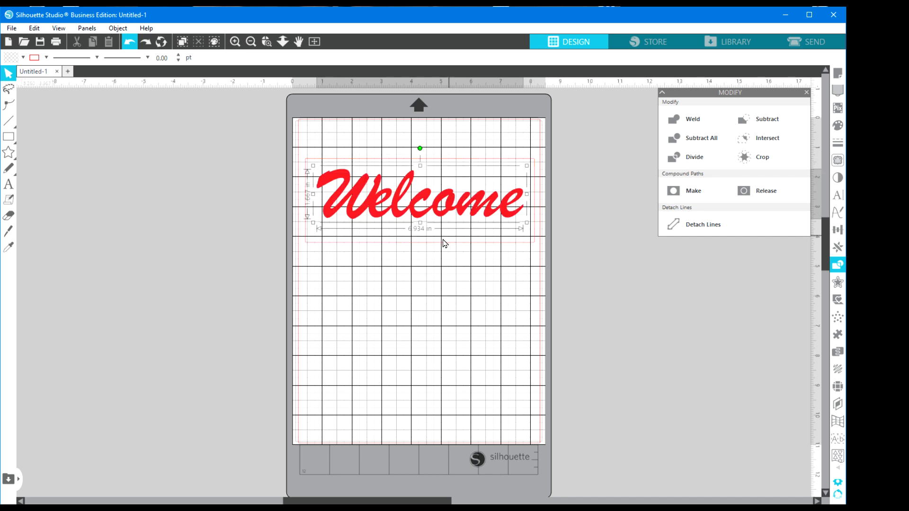
- Redo the red fill of the Welcome lettering and the pale yellow fill of the rectangle
{"action": "left_click", "coordinate": [146, 43]}
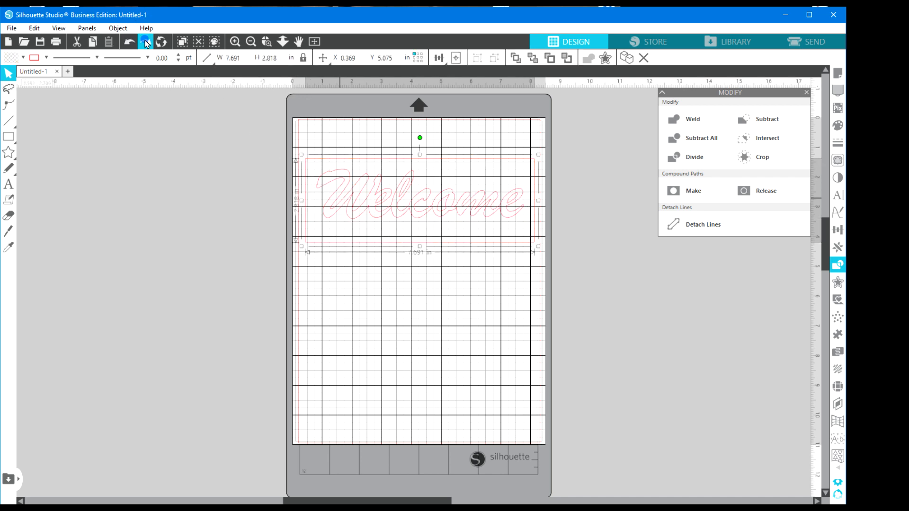
{"action": "left_click", "coordinate": [146, 44]}
{"action": "left_click", "coordinate": [146, 44]}
{"action": "left_click", "coordinate": [146, 43]}
{"action": "left_click", "coordinate": [146, 43]}
{"action": "left_click", "coordinate": [146, 43]}
{"action": "left_click", "coordinate": [146, 44]}
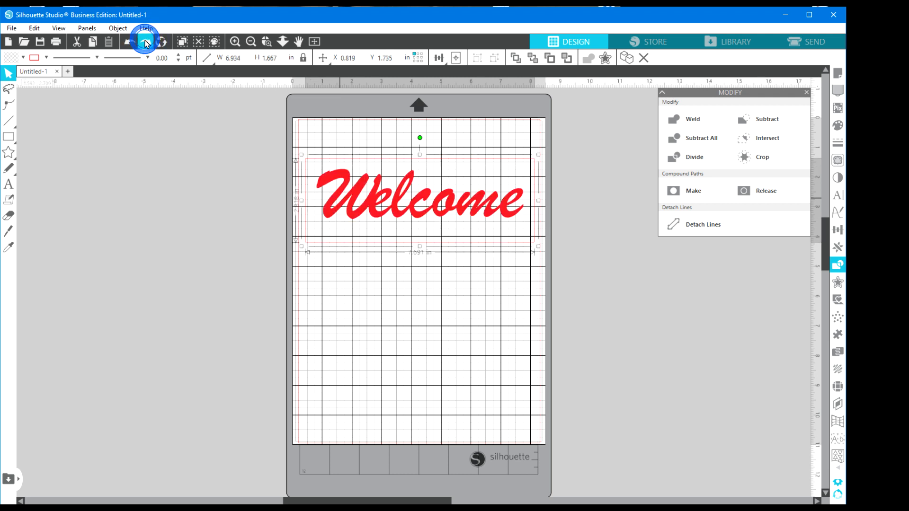
{"action": "left_click", "coordinate": [146, 44]}
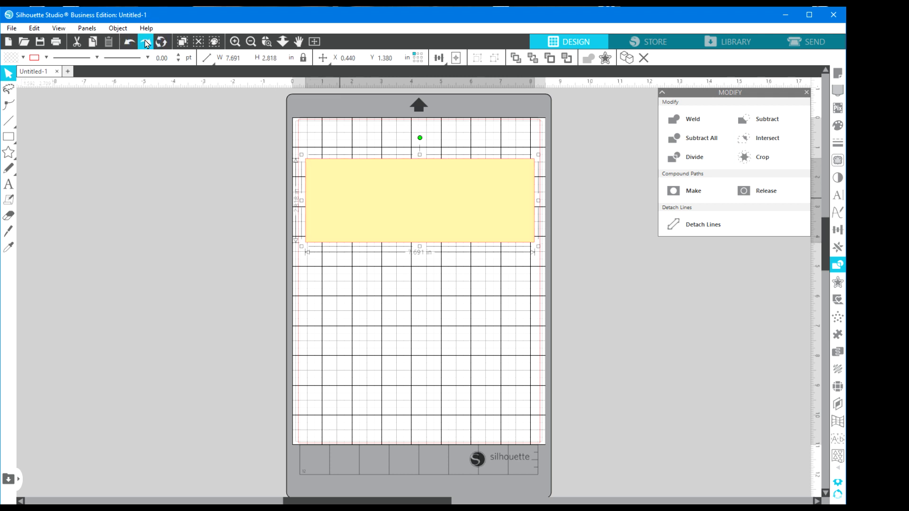
- Send the yellow rectangle to the back and move the red Welcome lettering below it on the page
{"action": "right_click", "coordinate": [422, 205]}
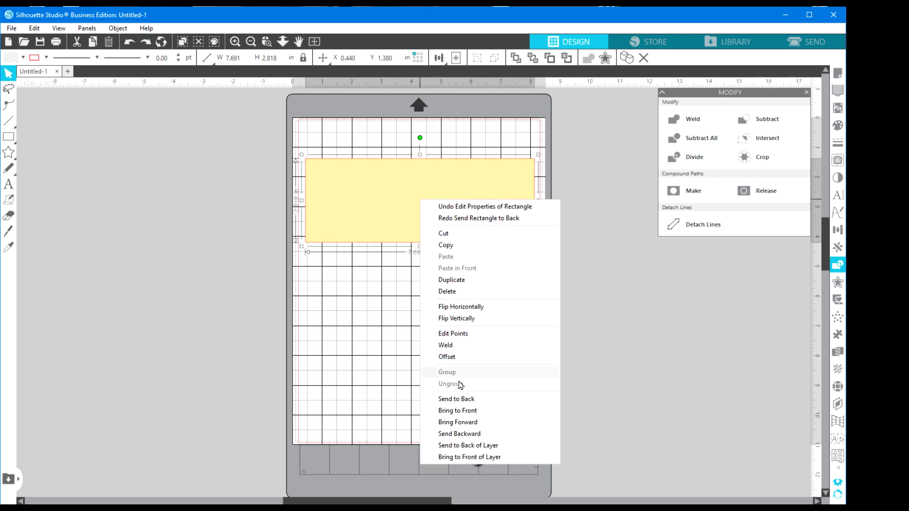
{"action": "left_click", "coordinate": [462, 400]}
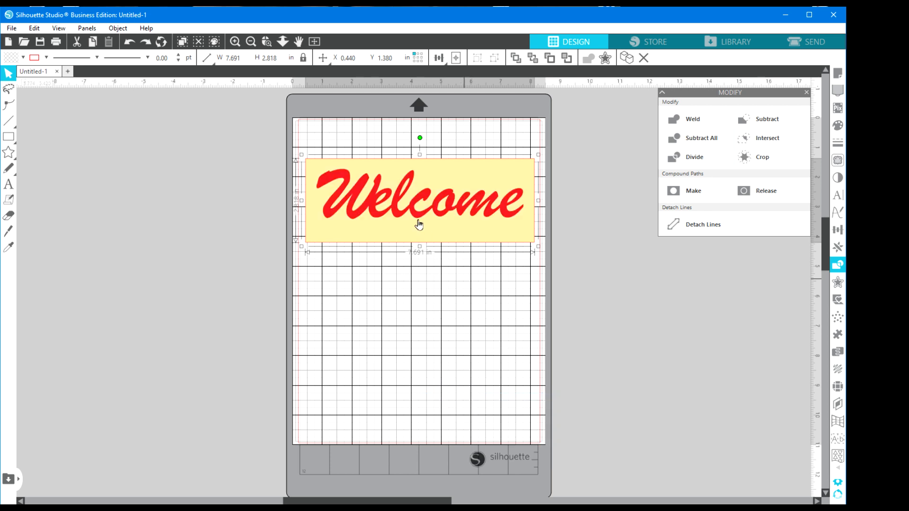
{"action": "left_click", "coordinate": [415, 215]}
{"action": "left_click_drag", "start_coordinate": [417, 270], "coordinate": [416, 342]}
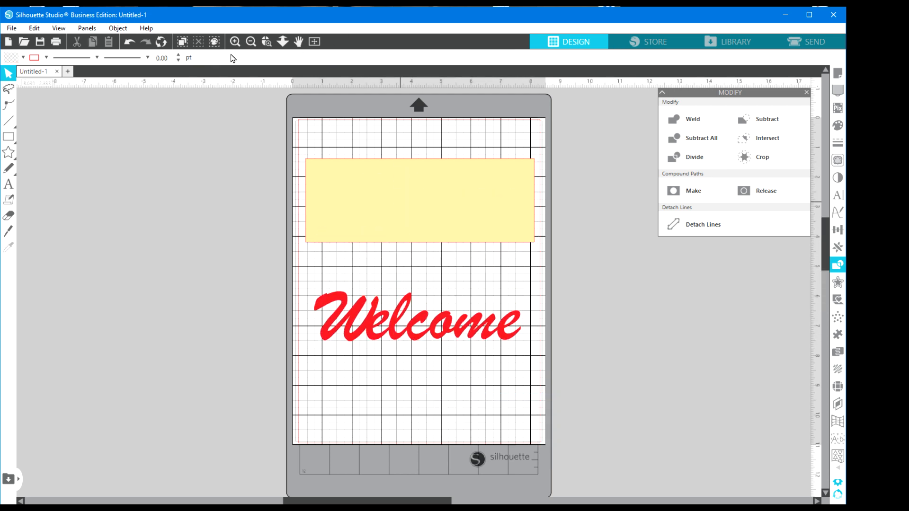
- Set up the Knife tool for straight, solid cuts with a thickness of 0.075 on the Welcome lettering
{"action": "left_click", "coordinate": [266, 43]}
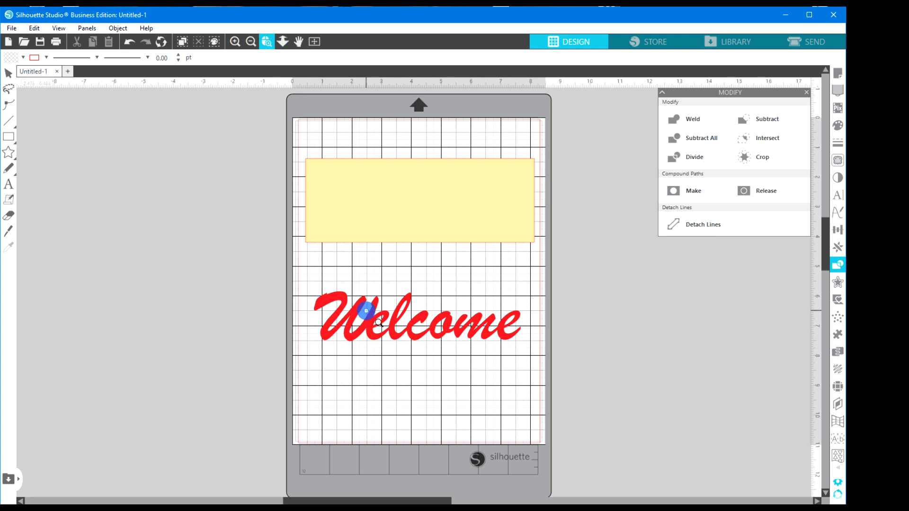
{"action": "left_click", "coordinate": [392, 339]}
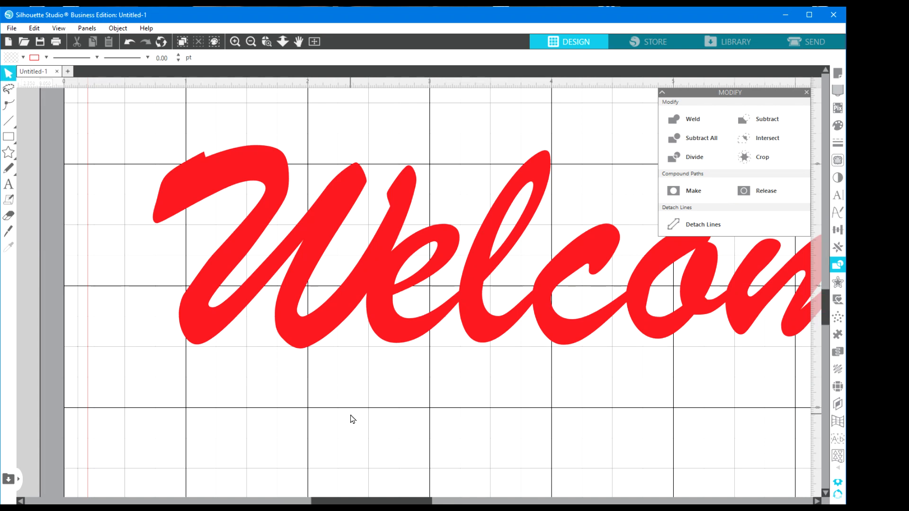
{"action": "left_click", "coordinate": [8, 233]}
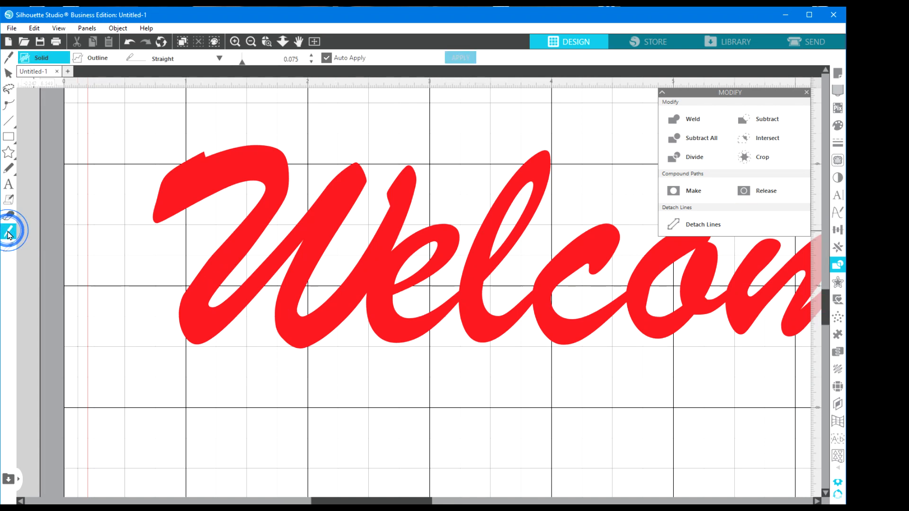
{"action": "left_click", "coordinate": [312, 61]}
{"action": "left_click", "coordinate": [312, 62]}
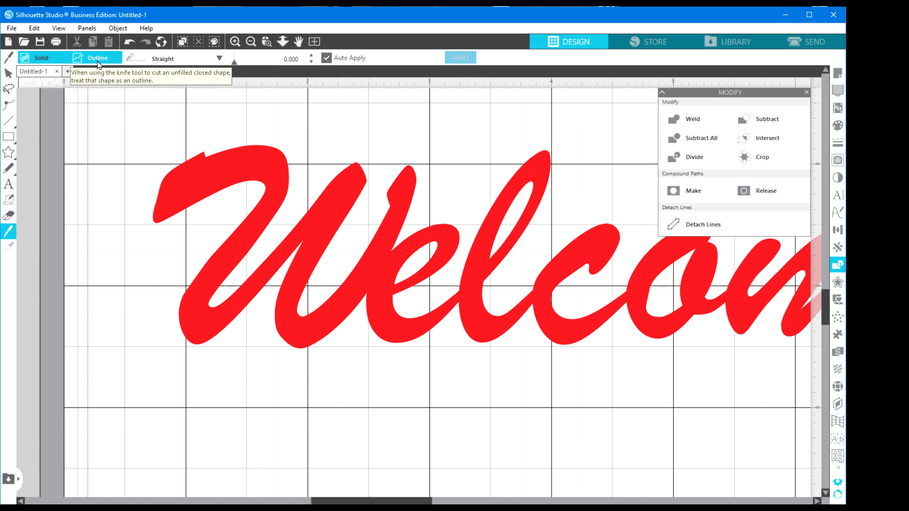
{"action": "left_click", "coordinate": [311, 57]}
{"action": "left_click", "coordinate": [311, 57]}
{"action": "left_click", "coordinate": [311, 56]}
- Cut bridge gaps with the Knife through the first e, the l and the o so their centers connect outward
{"action": "left_click_drag", "start_coordinate": [420, 258], "coordinate": [424, 286]}
{"action": "left_click_drag", "start_coordinate": [513, 220], "coordinate": [512, 271]}
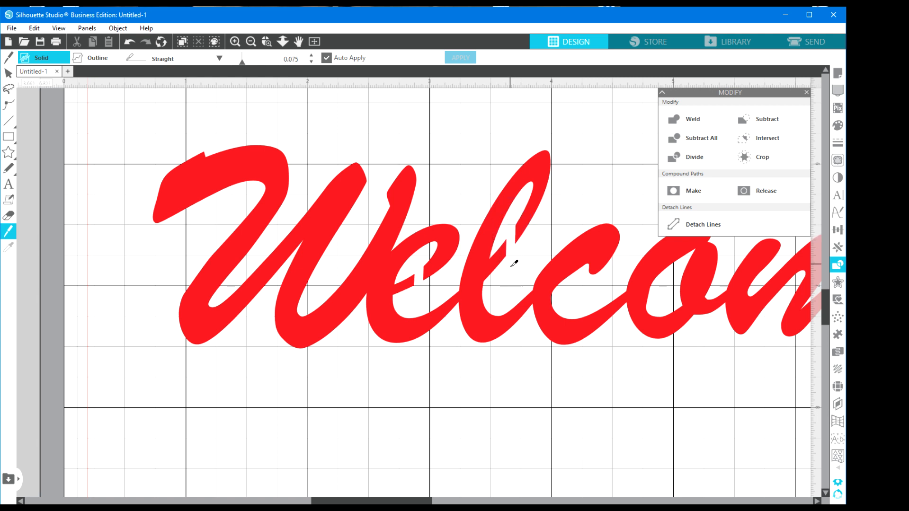
{"action": "left_click_drag", "start_coordinate": [678, 298], "coordinate": [680, 348]}
{"action": "left_click_drag", "start_coordinate": [404, 502], "coordinate": [518, 502]}
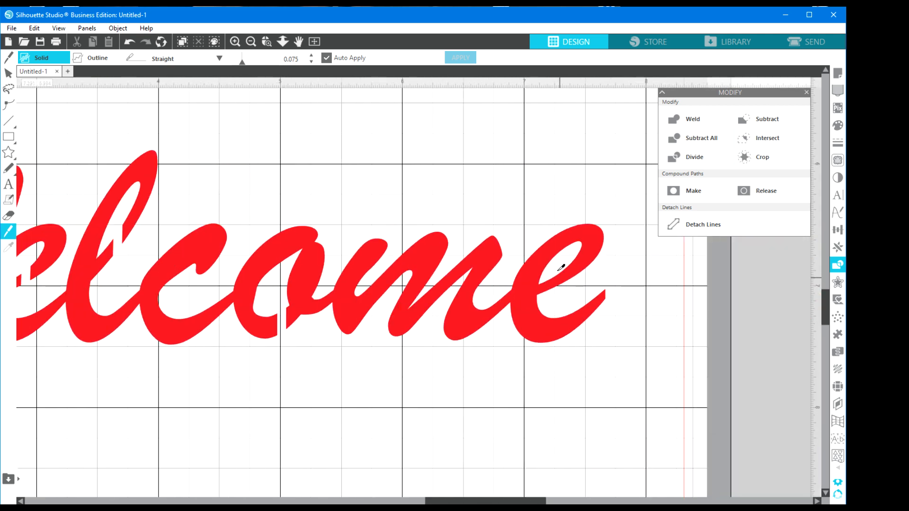
{"action": "left_click_drag", "start_coordinate": [559, 267], "coordinate": [566, 286]}
{"action": "right_click", "coordinate": [561, 298]}
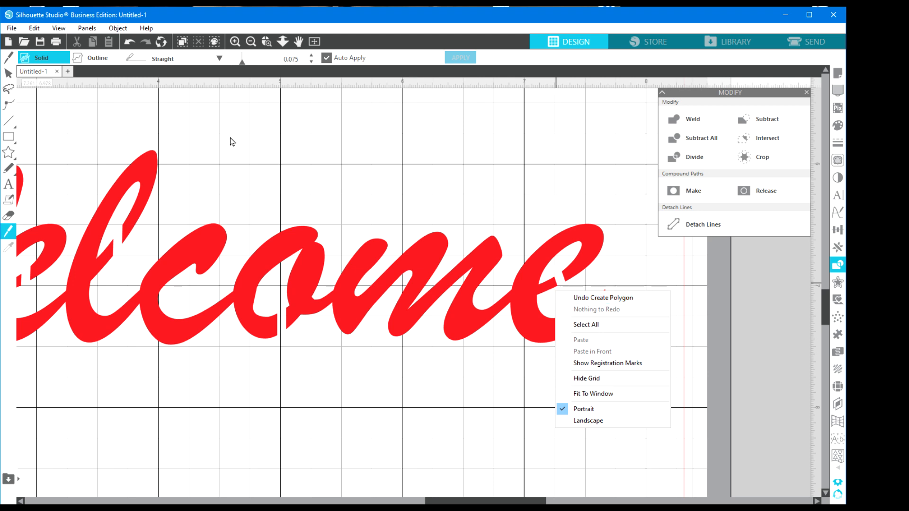
{"action": "left_click", "coordinate": [126, 42]}
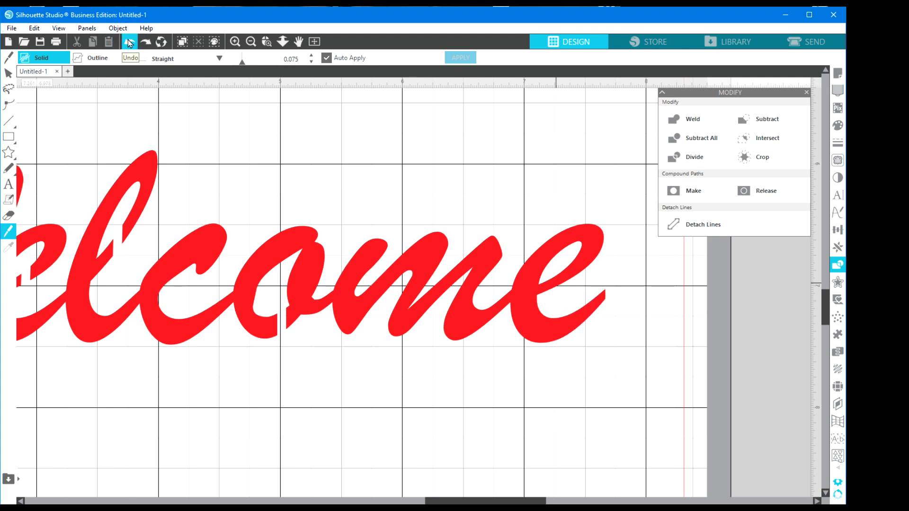
- Cut a vertical bridge gap with the Knife through the crossbar of the final e
{"action": "left_click_drag", "start_coordinate": [557, 266], "coordinate": [562, 291]}
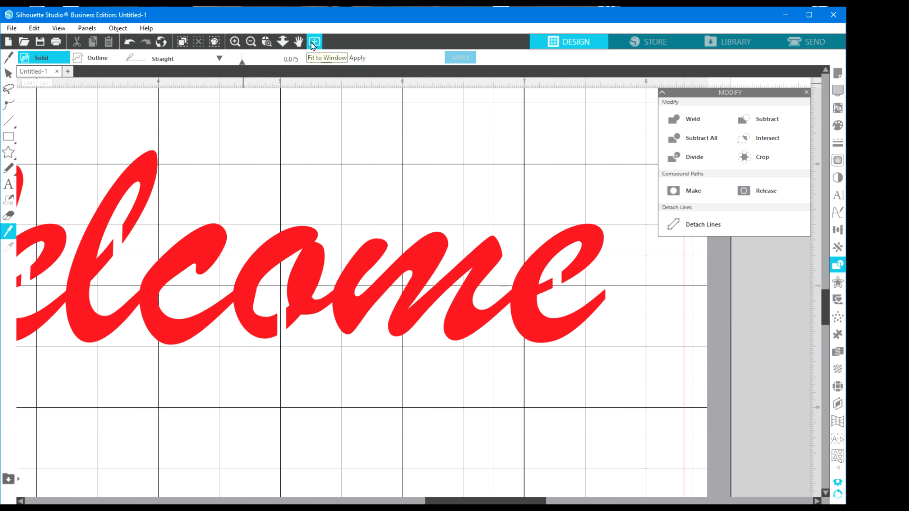
{"action": "left_click", "coordinate": [313, 42]}
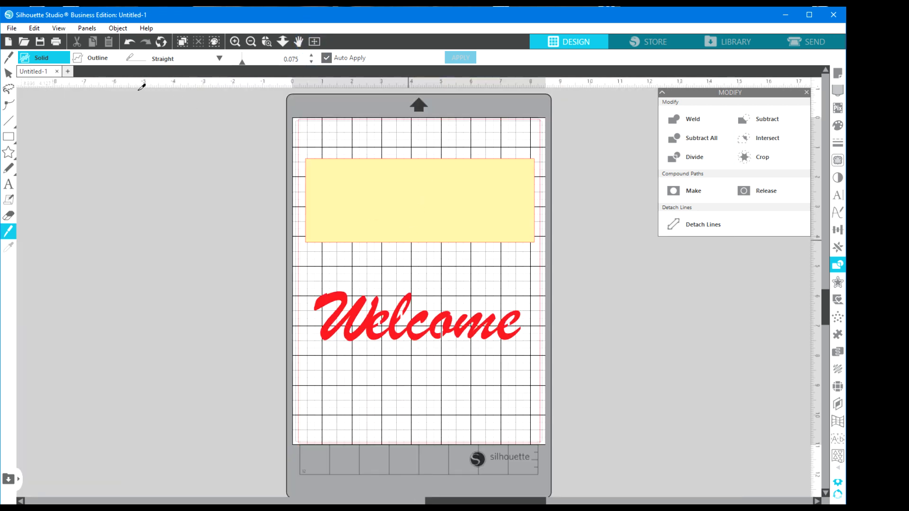
- Move the bridged Welcome lettering up to the yellow rectangle and center the two on each other
{"action": "left_click", "coordinate": [8, 75]}
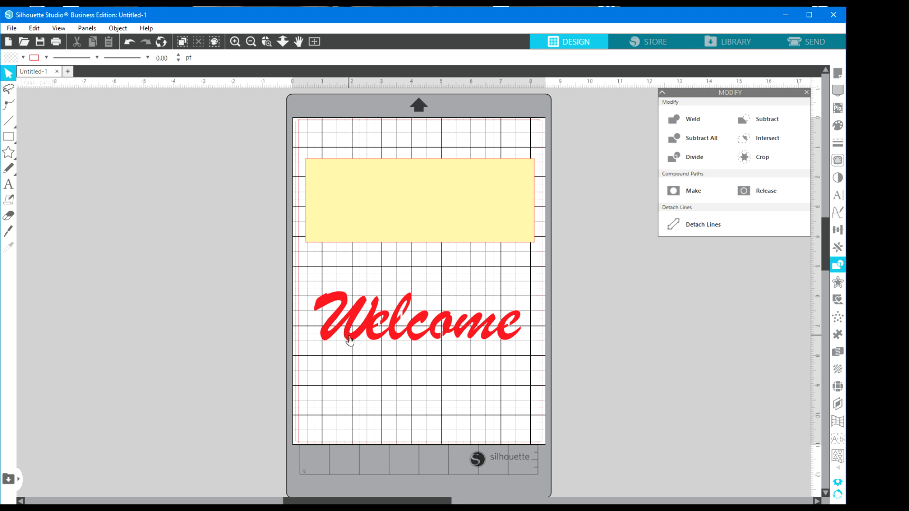
{"action": "left_click_drag", "start_coordinate": [346, 333], "coordinate": [342, 287]}
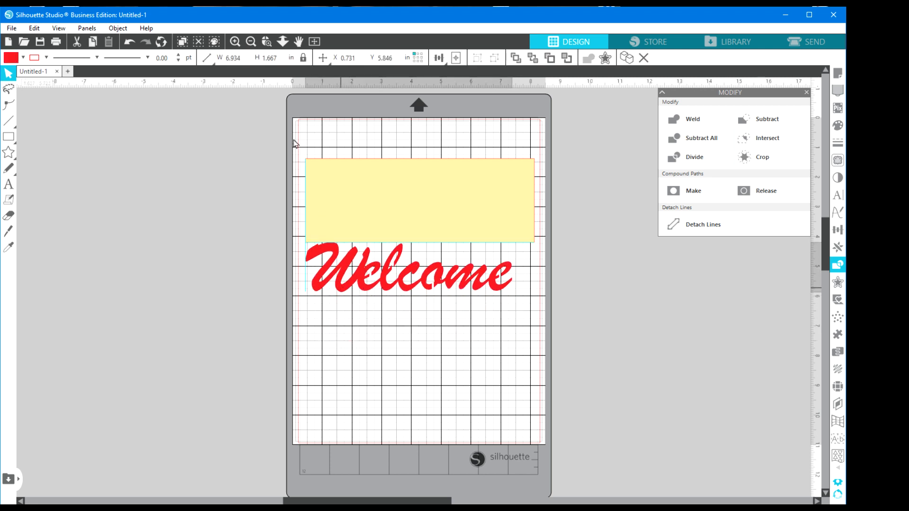
{"action": "left_click_drag", "start_coordinate": [299, 135], "coordinate": [544, 342]}
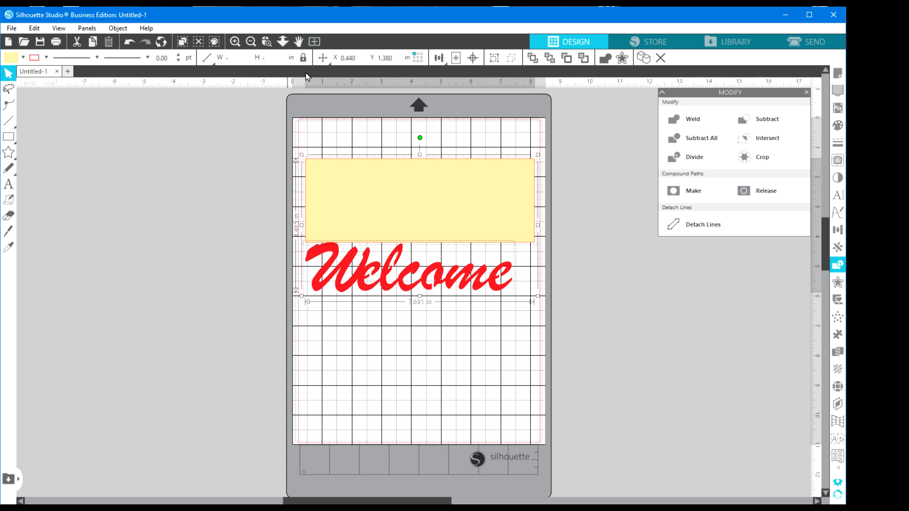
{"action": "left_click", "coordinate": [473, 59]}
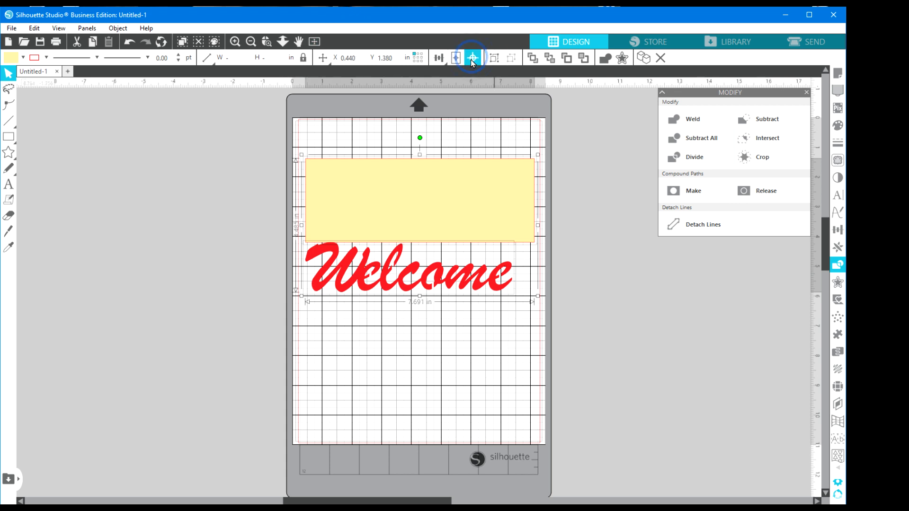
- Cut the bridged lettering out of the yellow rectangle with Subtract All and move the cut rectangle below the red word
{"action": "left_click", "coordinate": [696, 143]}
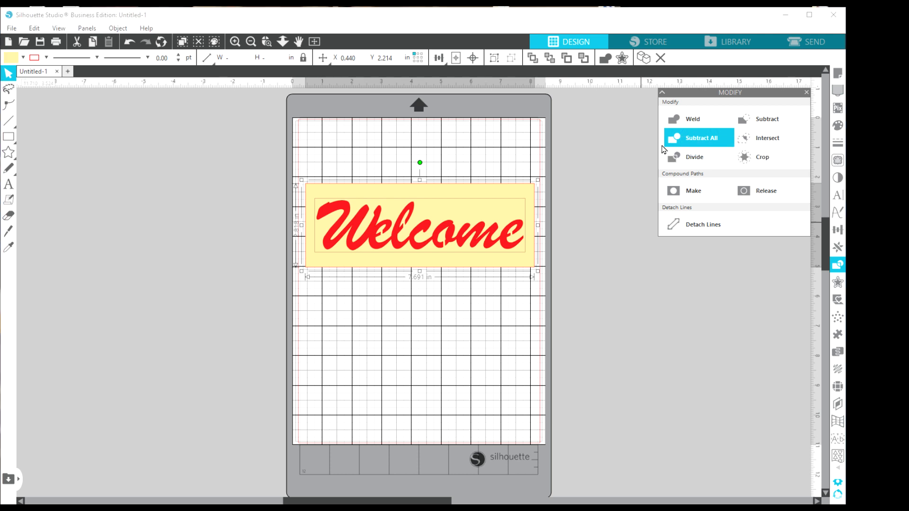
{"action": "left_click", "coordinate": [423, 355]}
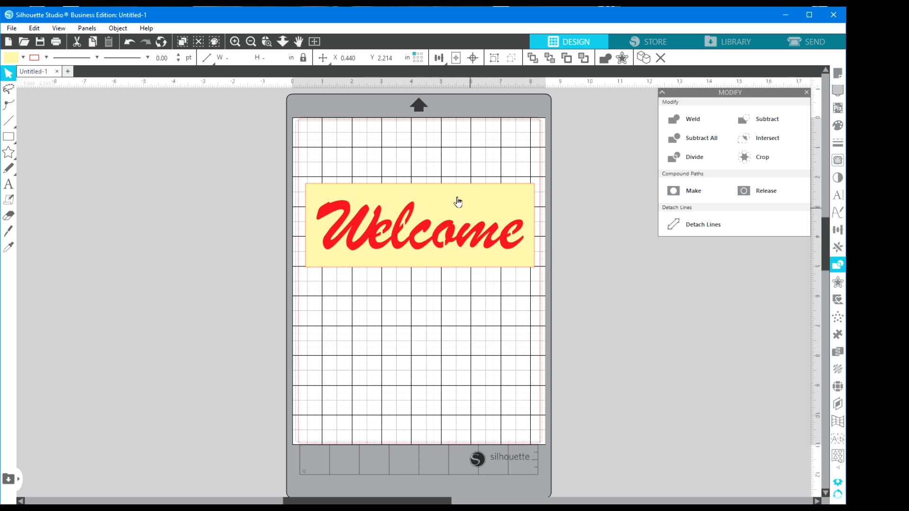
{"action": "left_click_drag", "start_coordinate": [455, 197], "coordinate": [447, 288]}
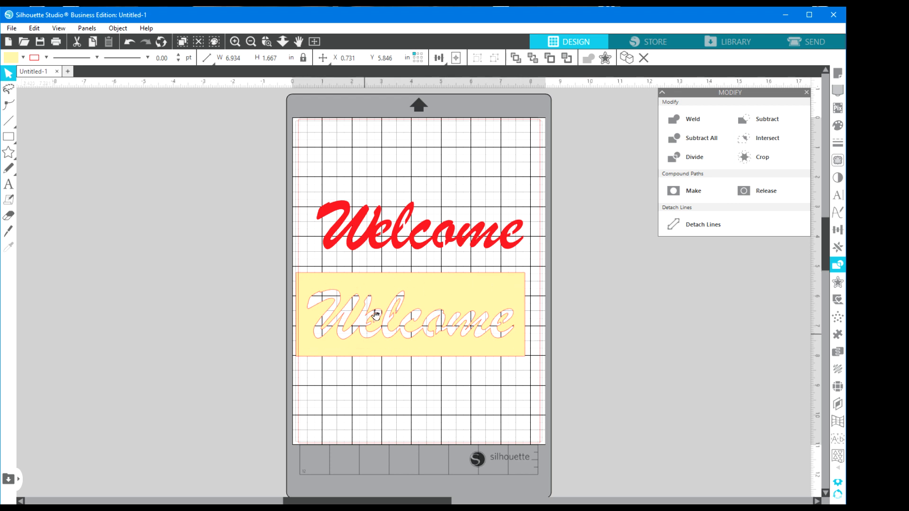
{"action": "left_click", "coordinate": [397, 307]}
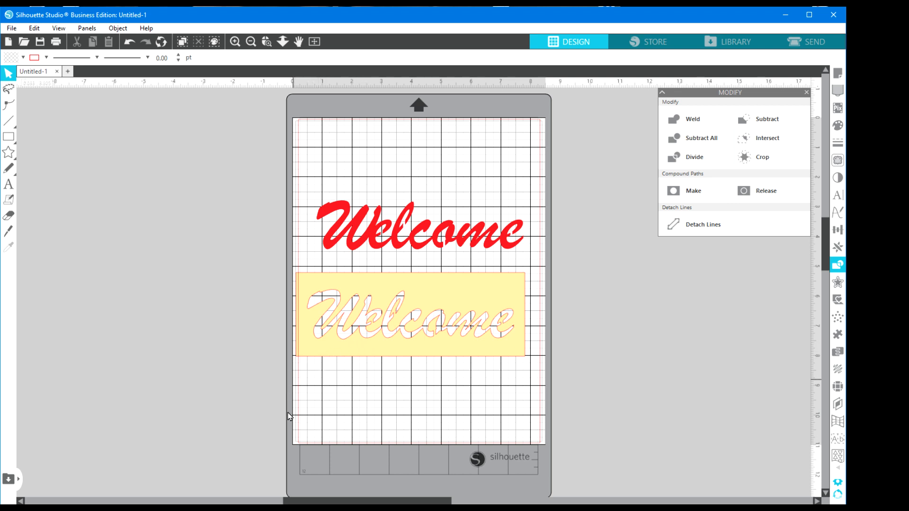
{"action": "left_click", "coordinate": [430, 508]}
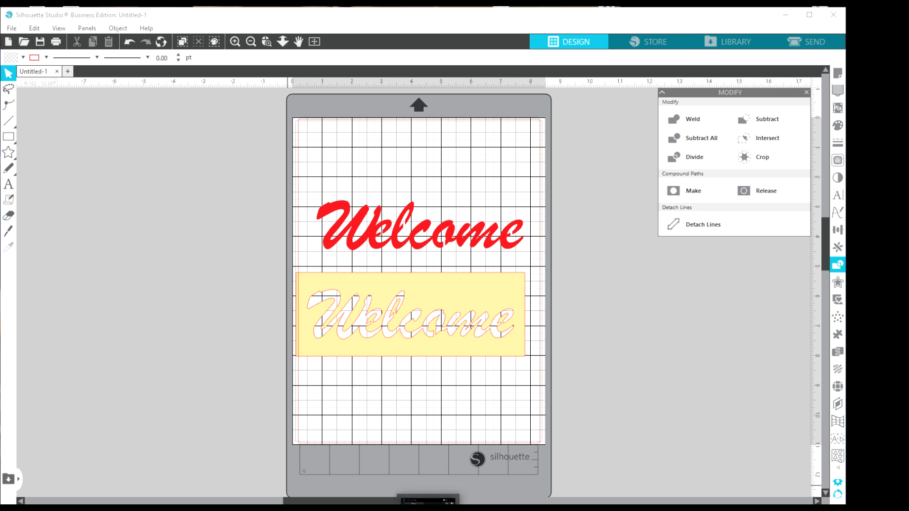